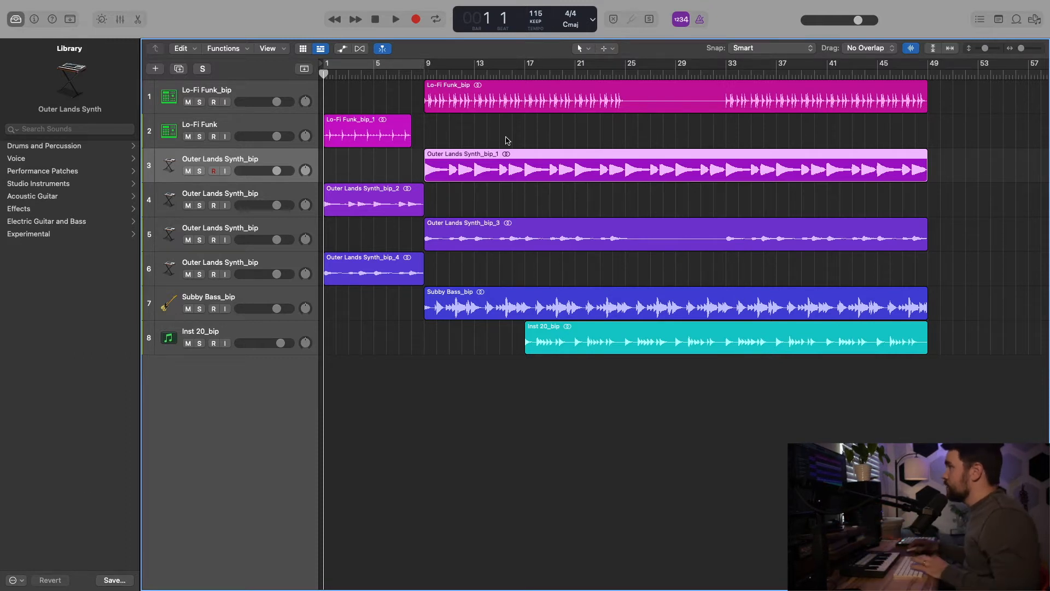
Step: Play the arrangement briefly from bar 21, then return the playhead to the project start, repeating the return from bar 33
click(550, 75)
click(577, 74)
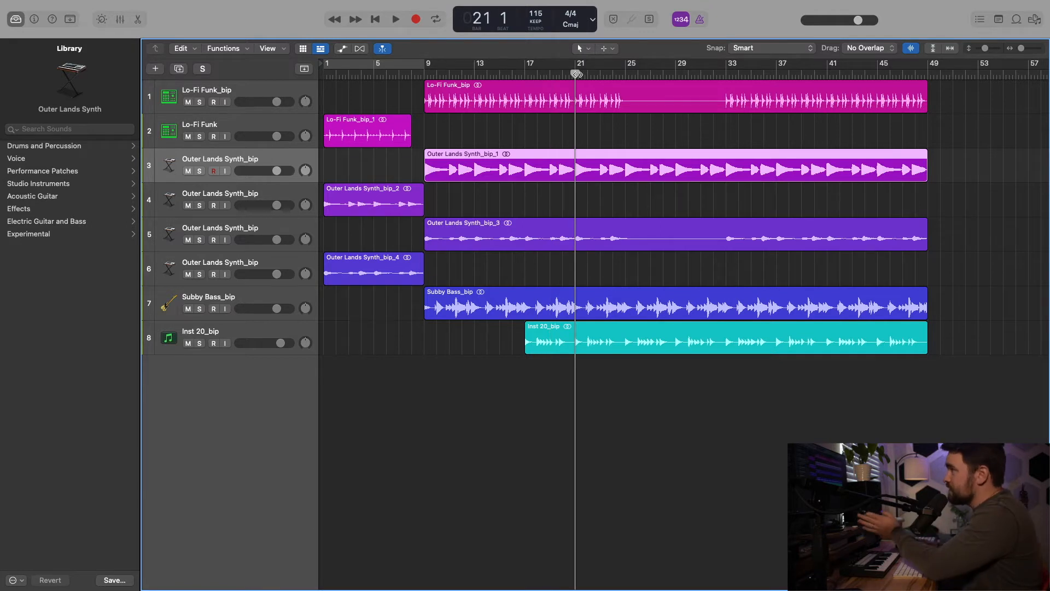
key(space)
key(space)
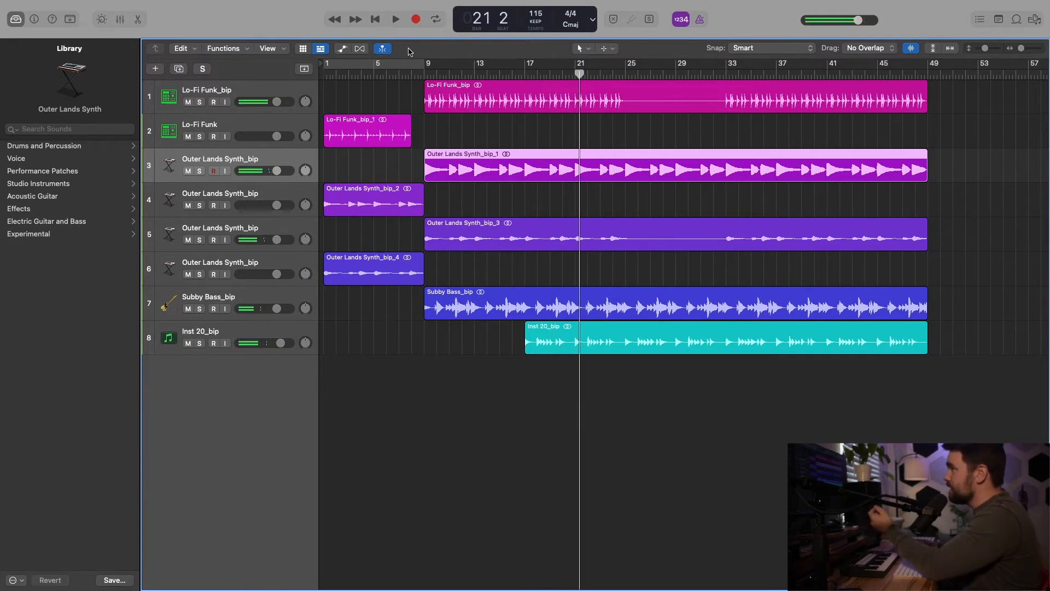
click(376, 19)
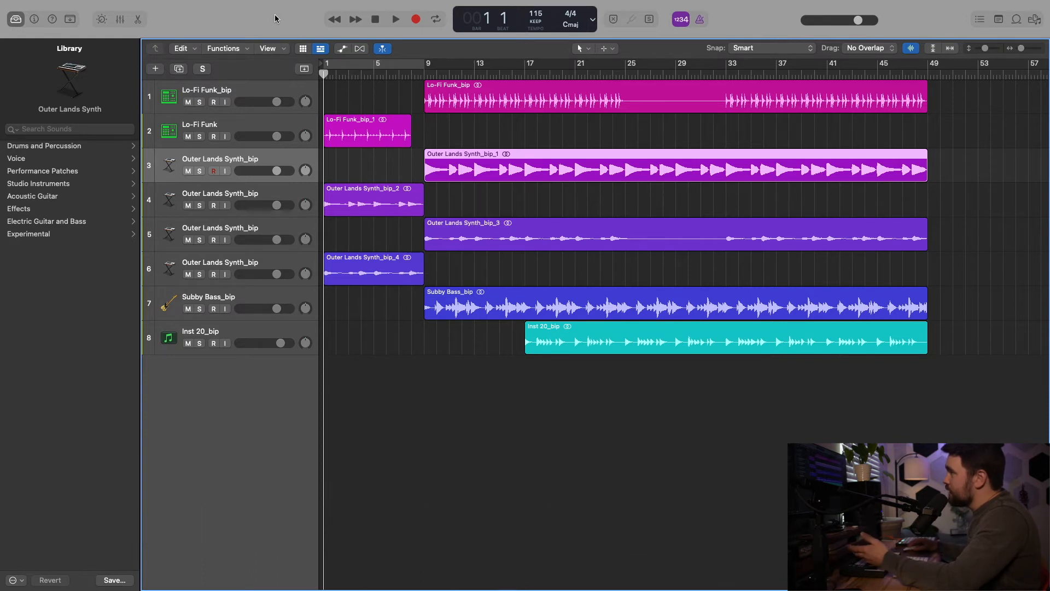
click(728, 72)
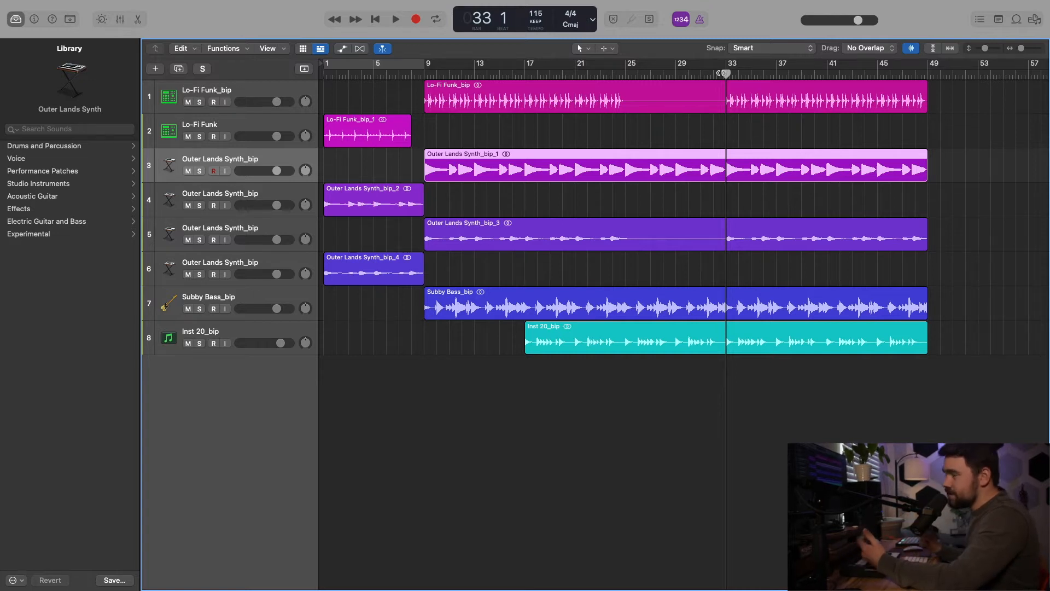
key(Return)
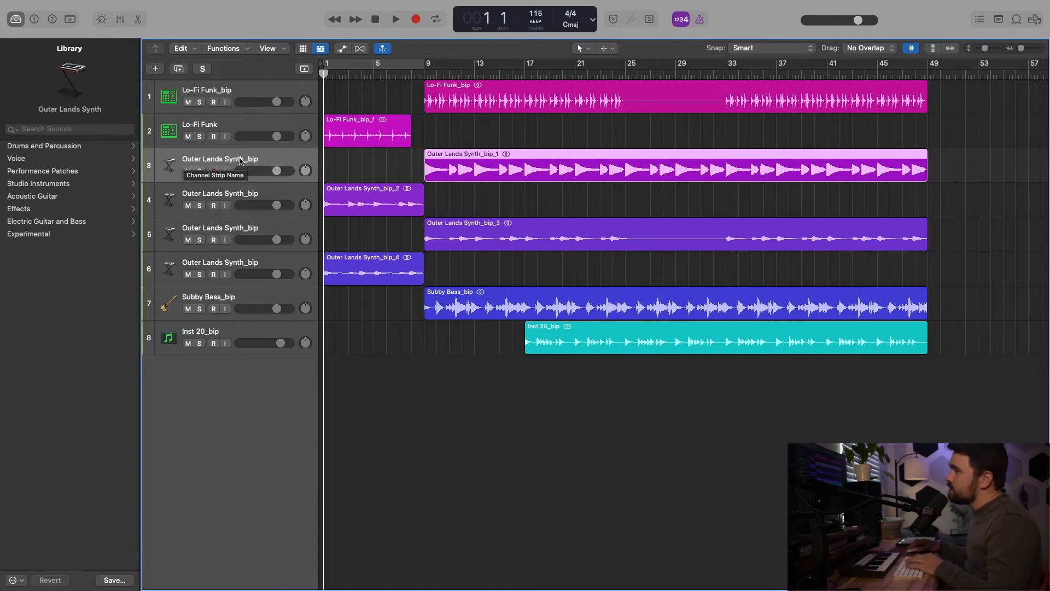
Step: Mute and unmute track 3, Outer Lands Synth_bip, then solo and unsolo the same track
click(264, 195)
click(258, 159)
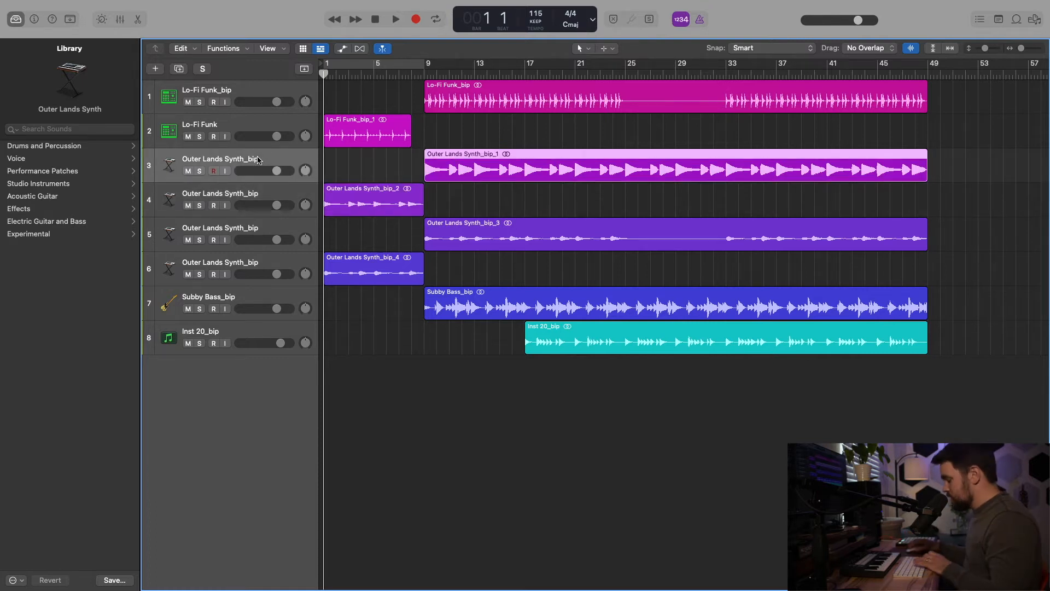
key(ctrl+m)
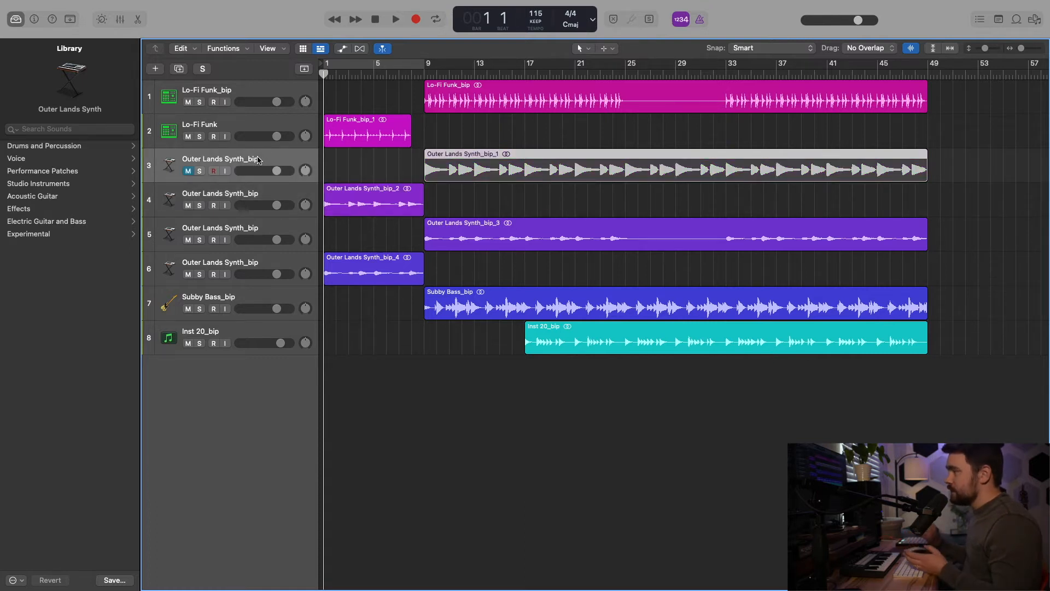
key(ctrl+m)
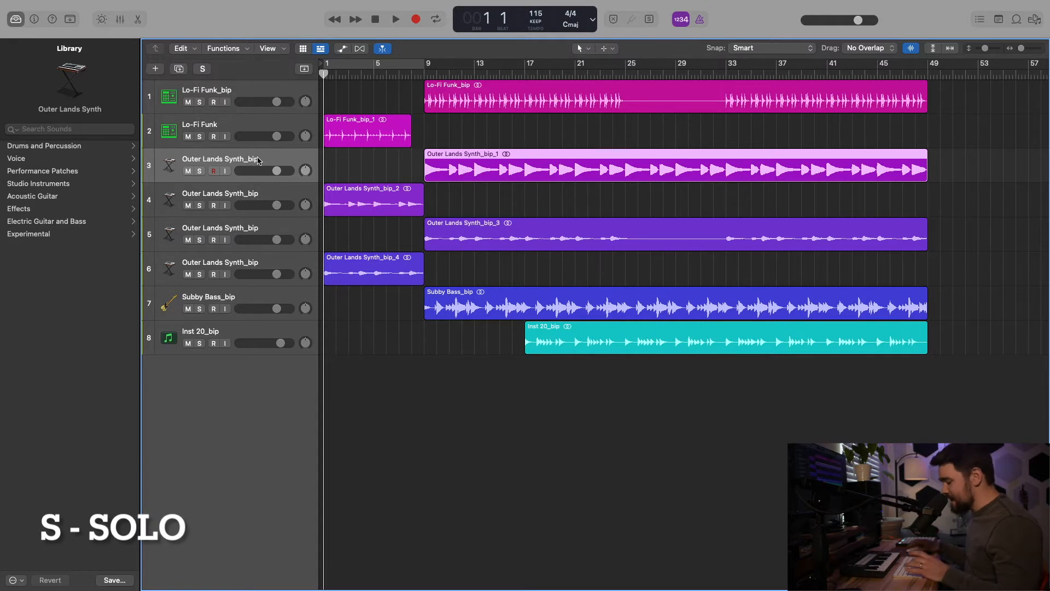
key(s)
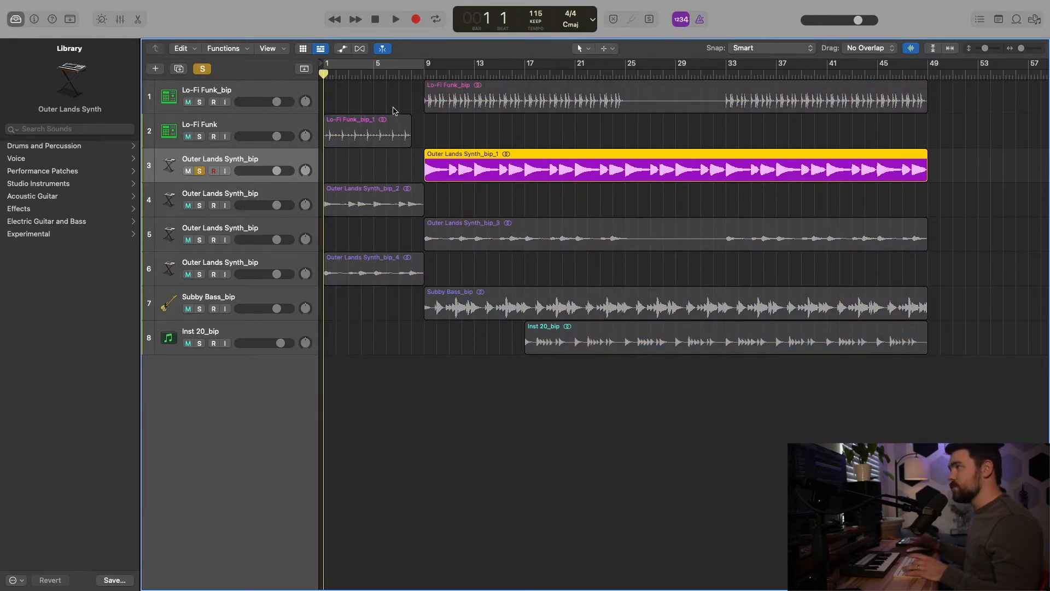
key(s)
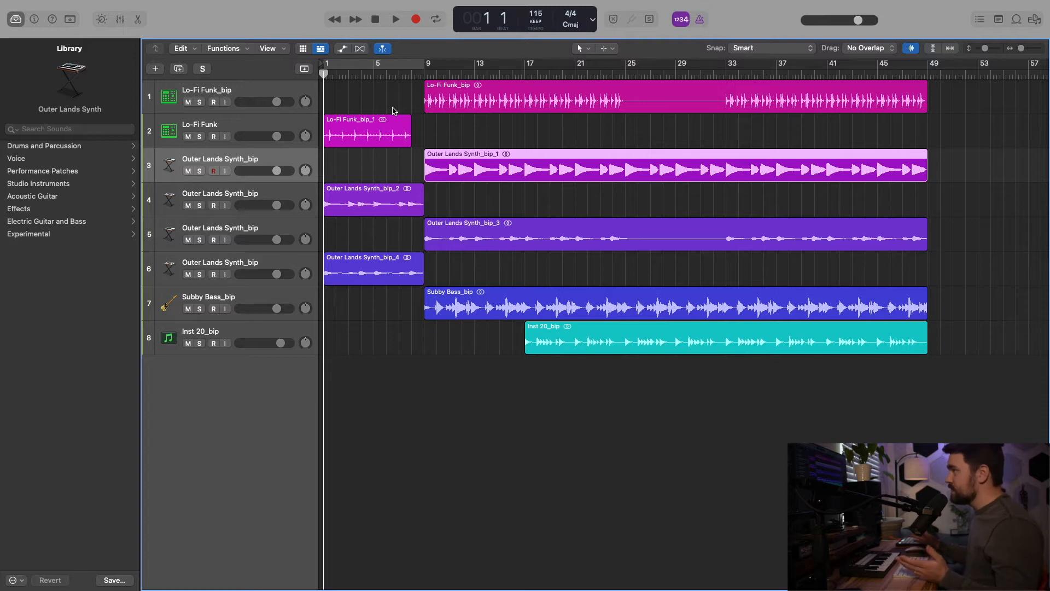
Step: Solo tracks 2 through 8 in one sweep, then clear all the solos at once
click(367, 137)
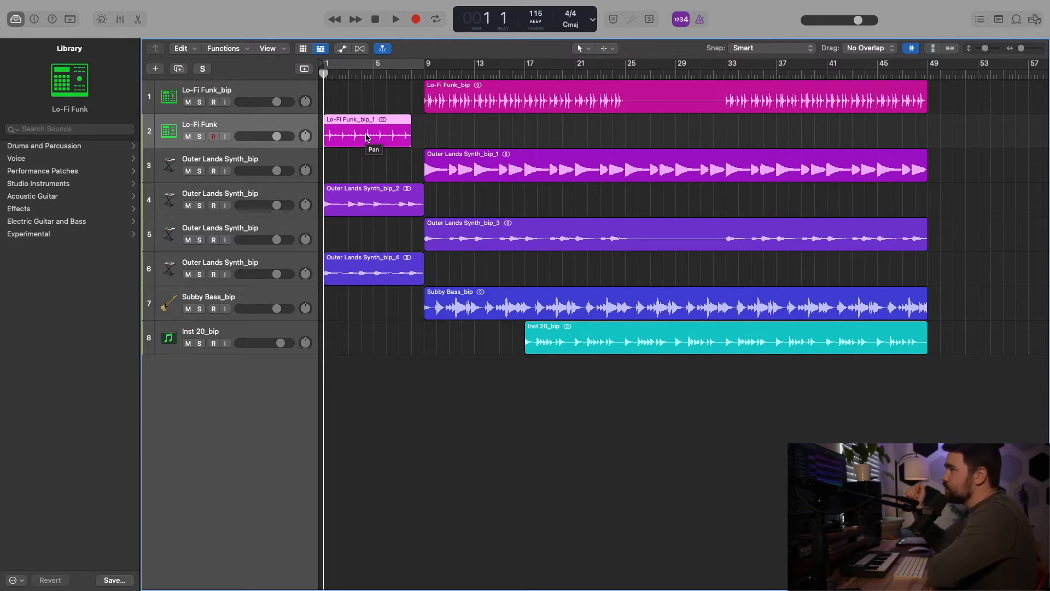
click(200, 136)
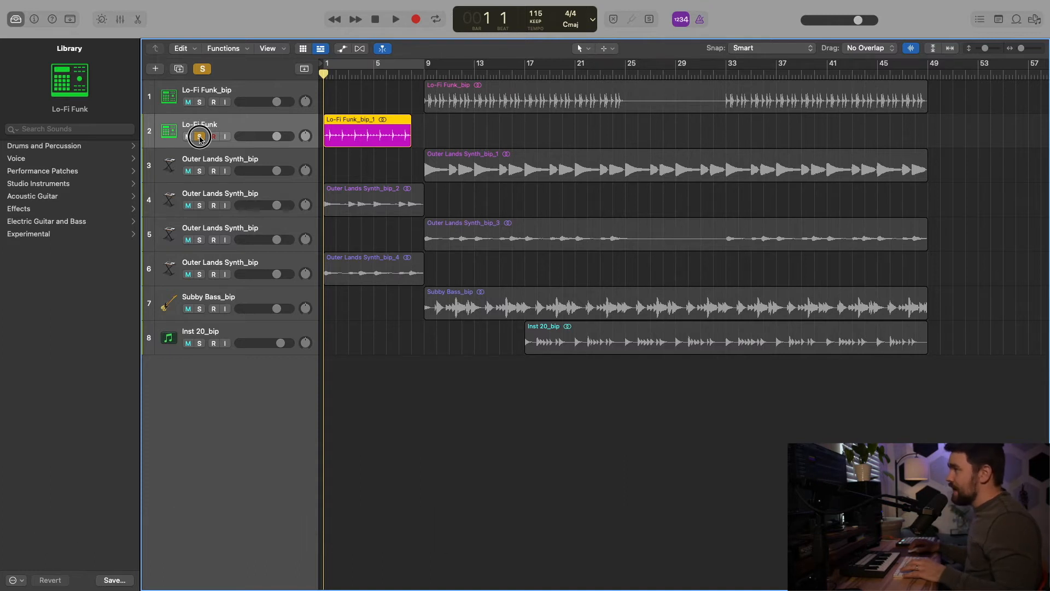
drag(200, 136, 197, 331)
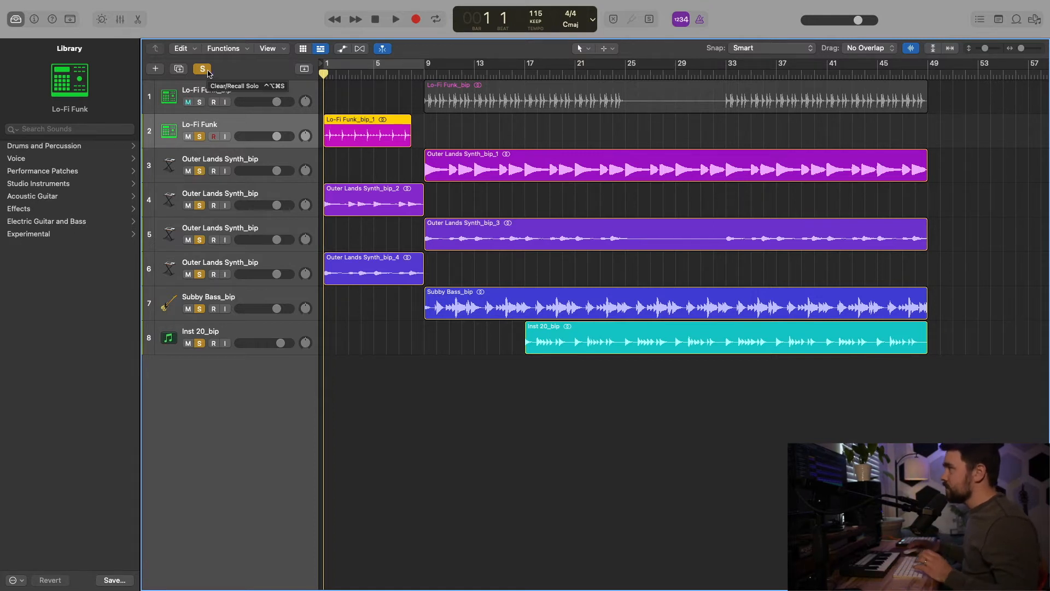
click(202, 69)
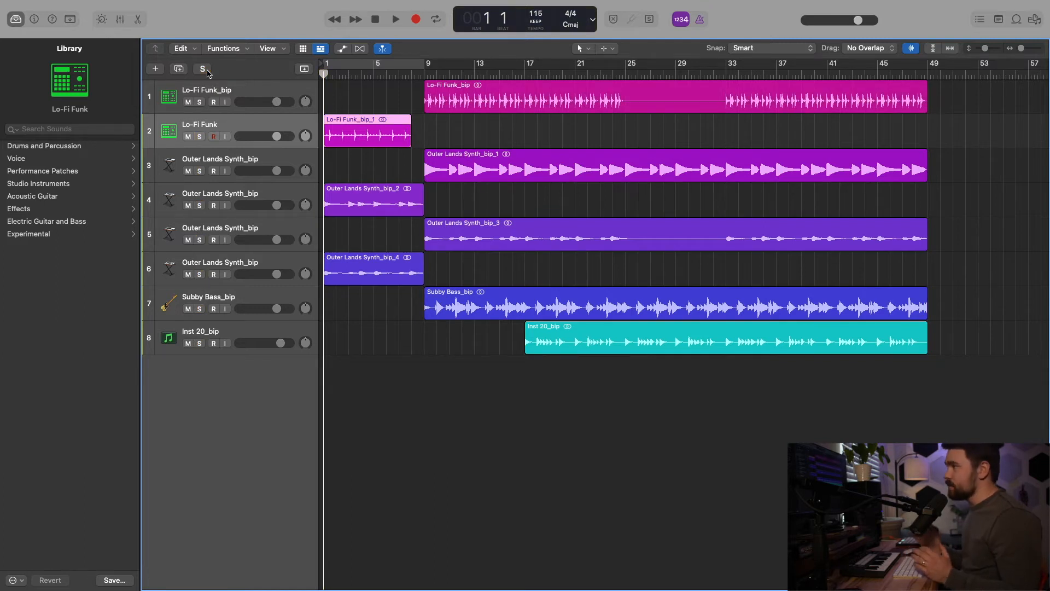
Step: Select the Lo-Fi Funk_bip region and look through the available primary editing tools without changing the current one
click(510, 105)
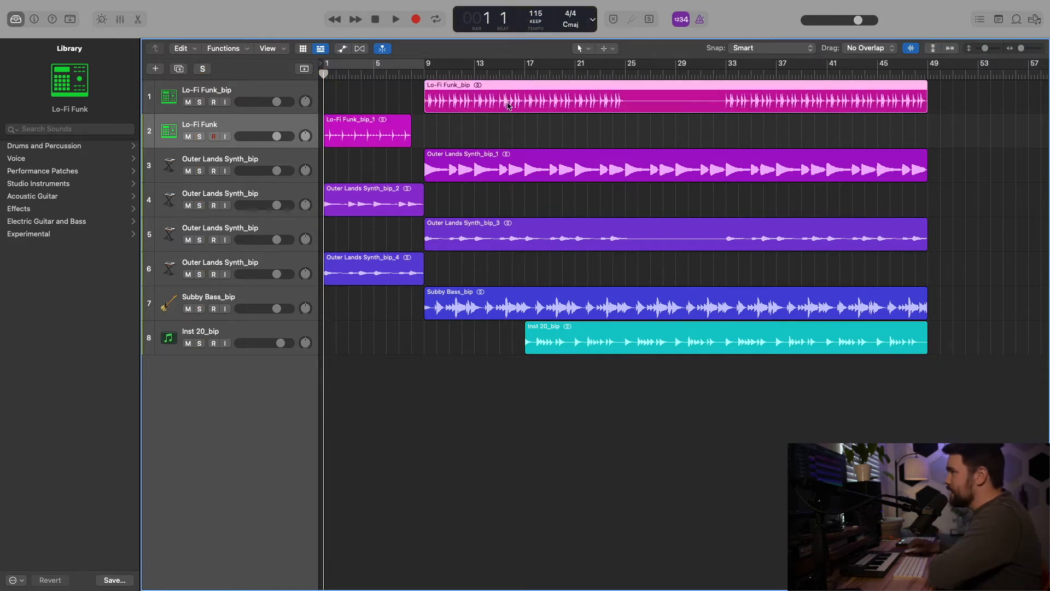
click(582, 48)
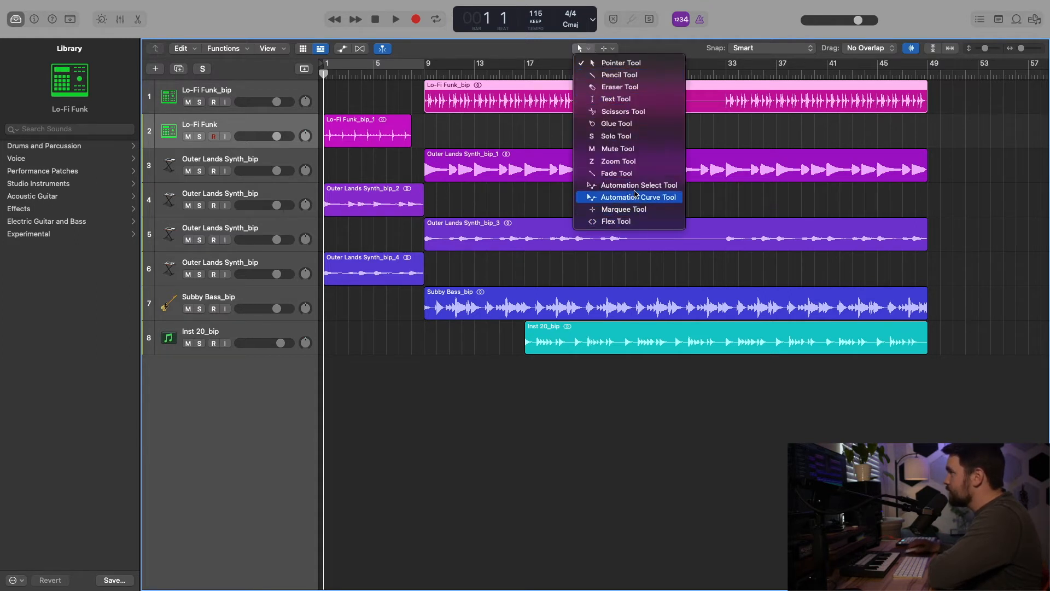
click(485, 125)
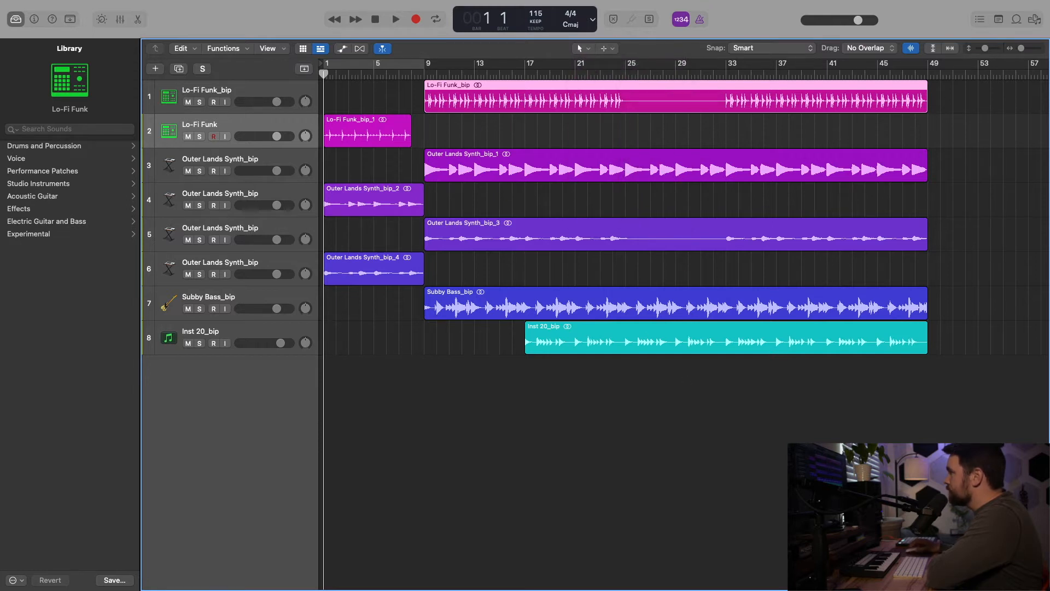
Step: Bring up the editing tool choices directly over the Inst 20_bip region several times, keeping the Pointer tool
click(798, 352)
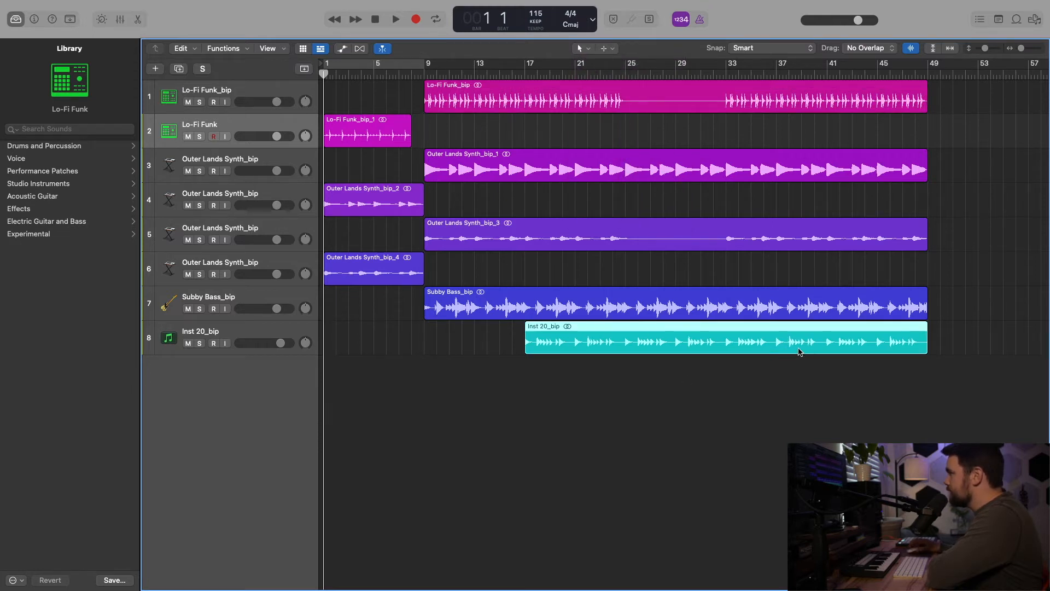
key(t)
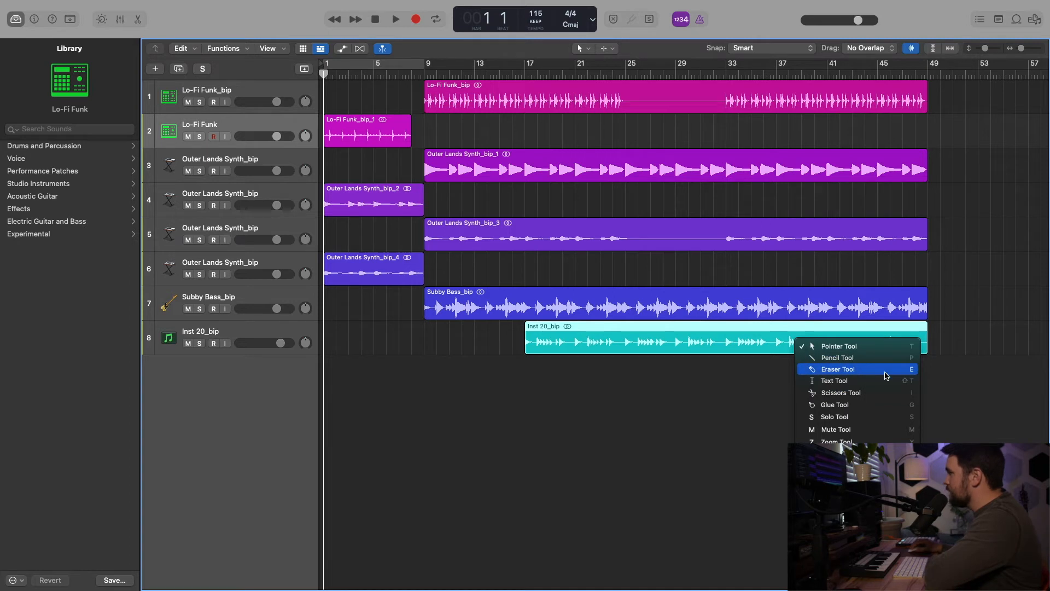
click(727, 374)
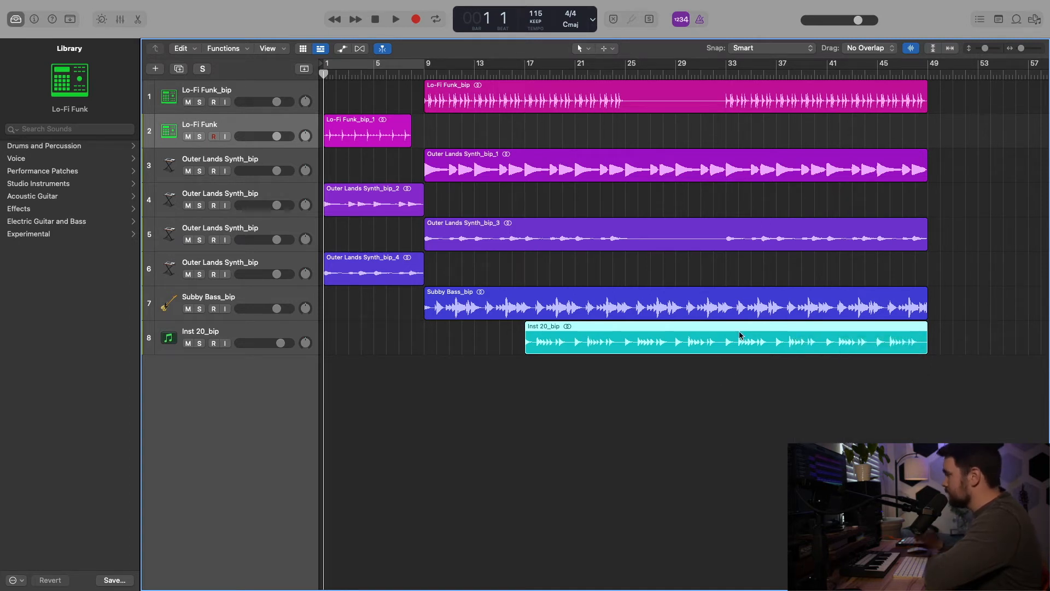
key(t)
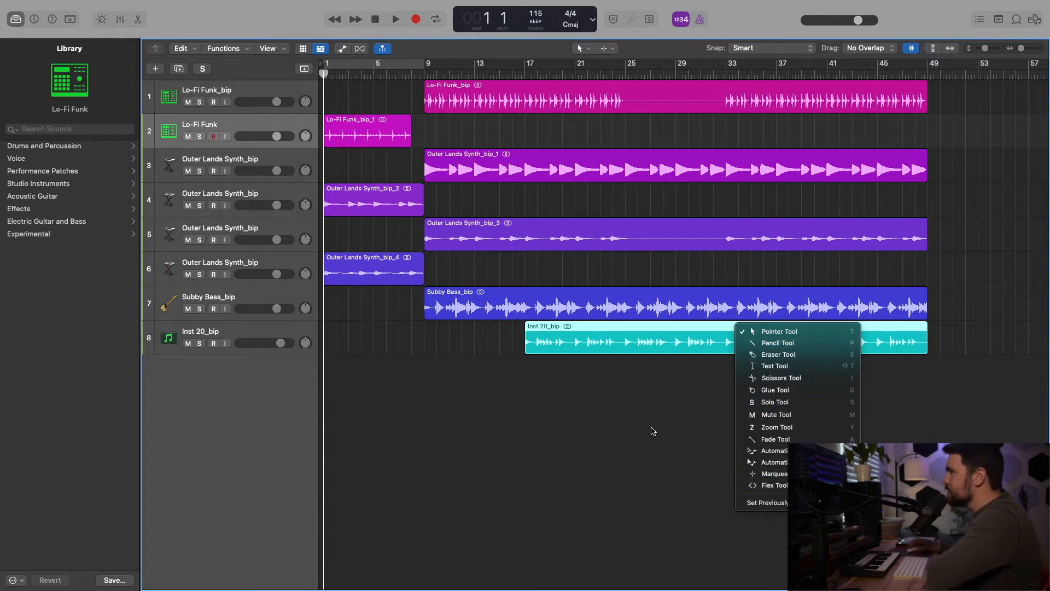
click(665, 396)
click(791, 404)
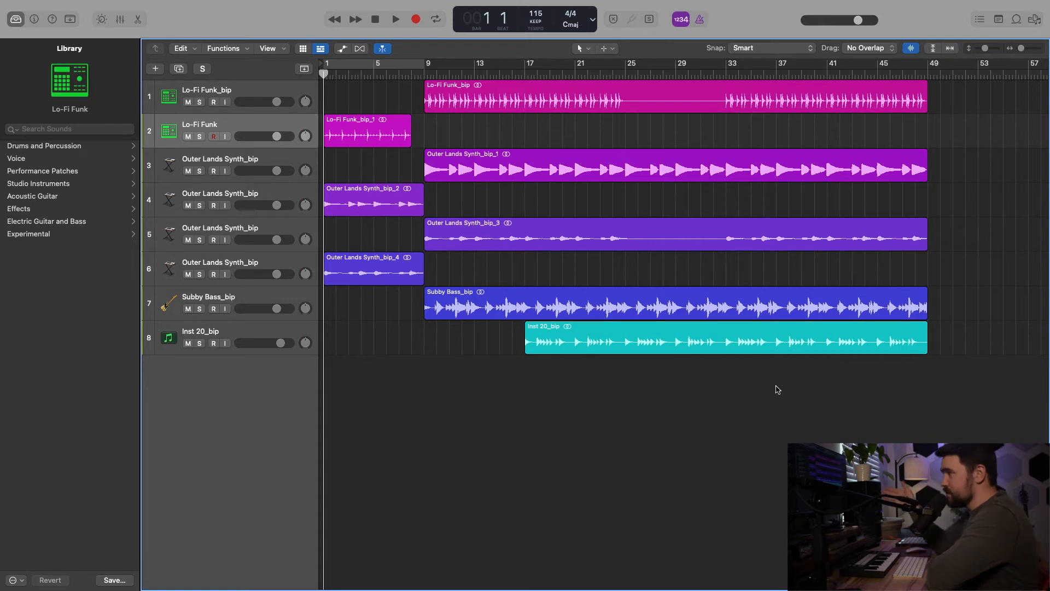
click(771, 345)
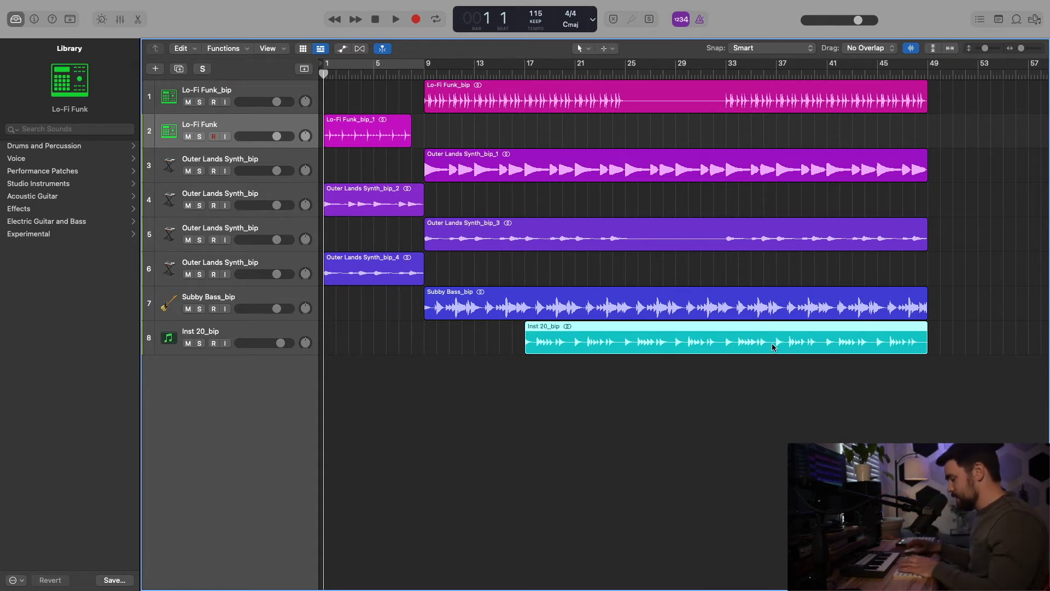
key(t)
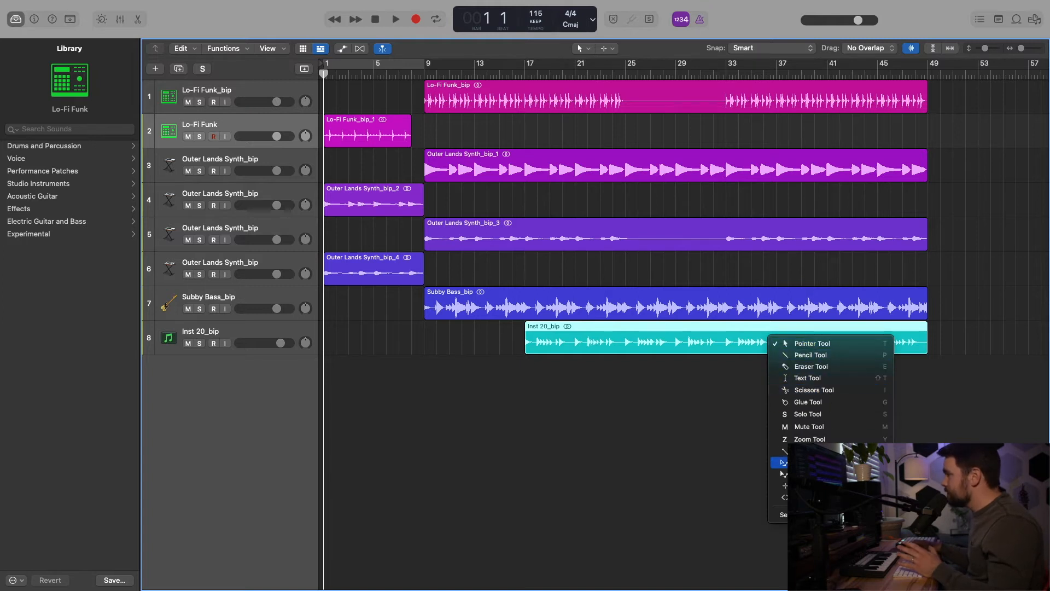
click(782, 462)
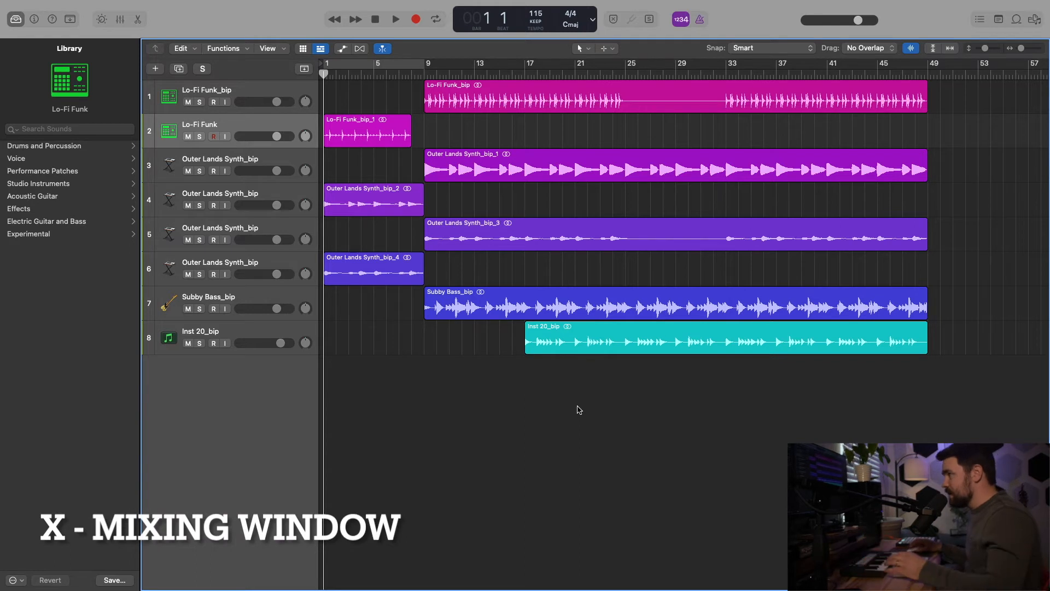
Step: Show the mixer beneath the tracks area and hide it again, doing so twice
key(x)
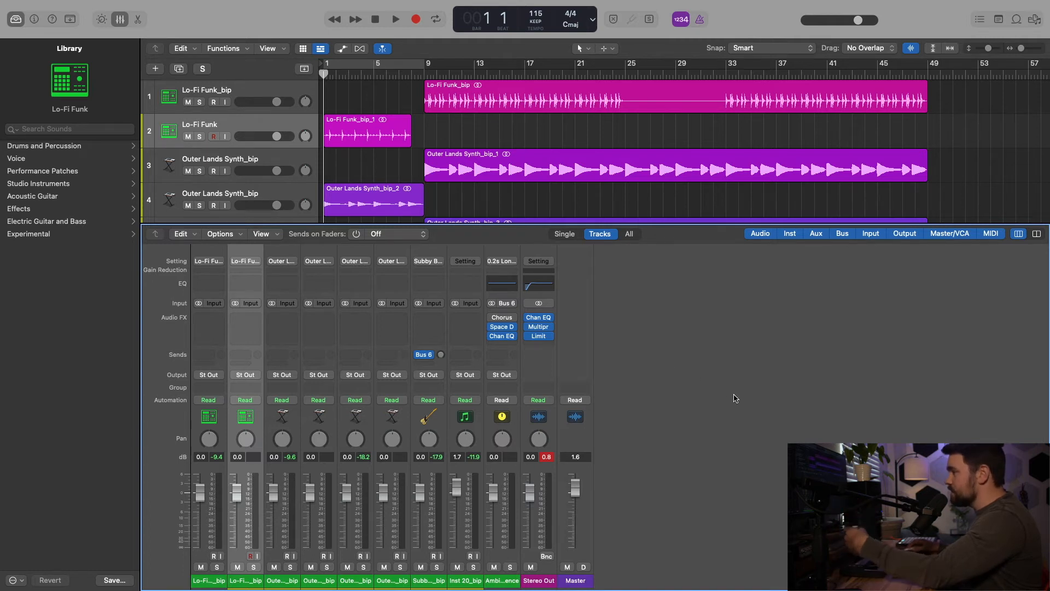
key(x)
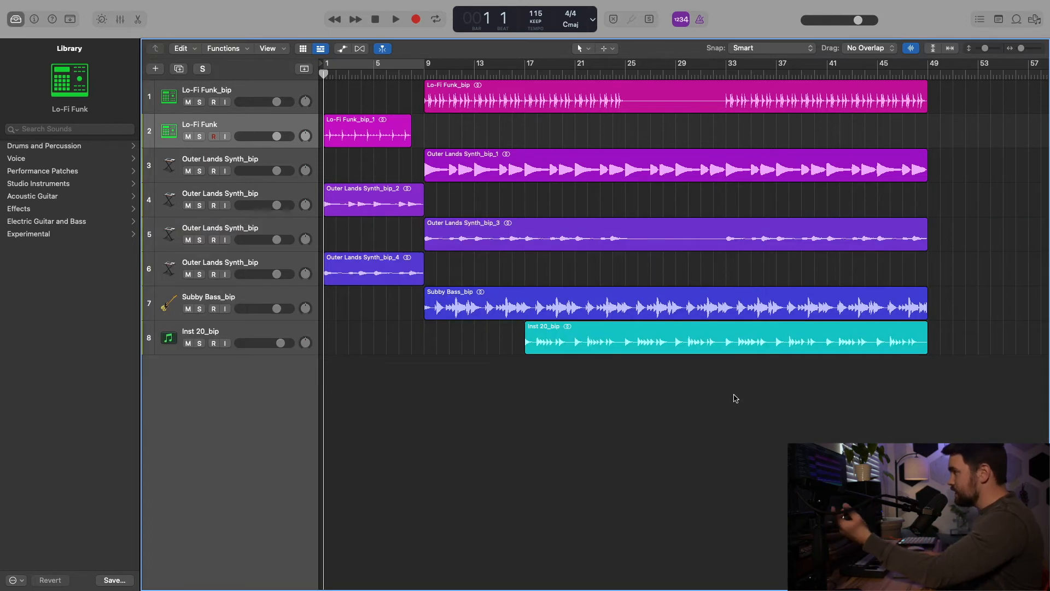
key(z)
key(z)
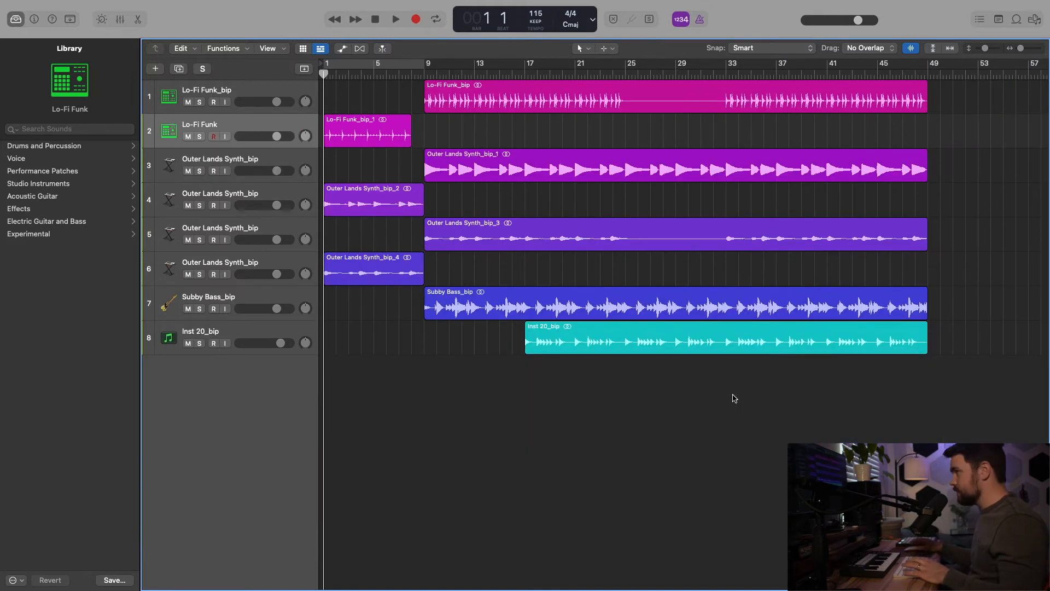
key(x)
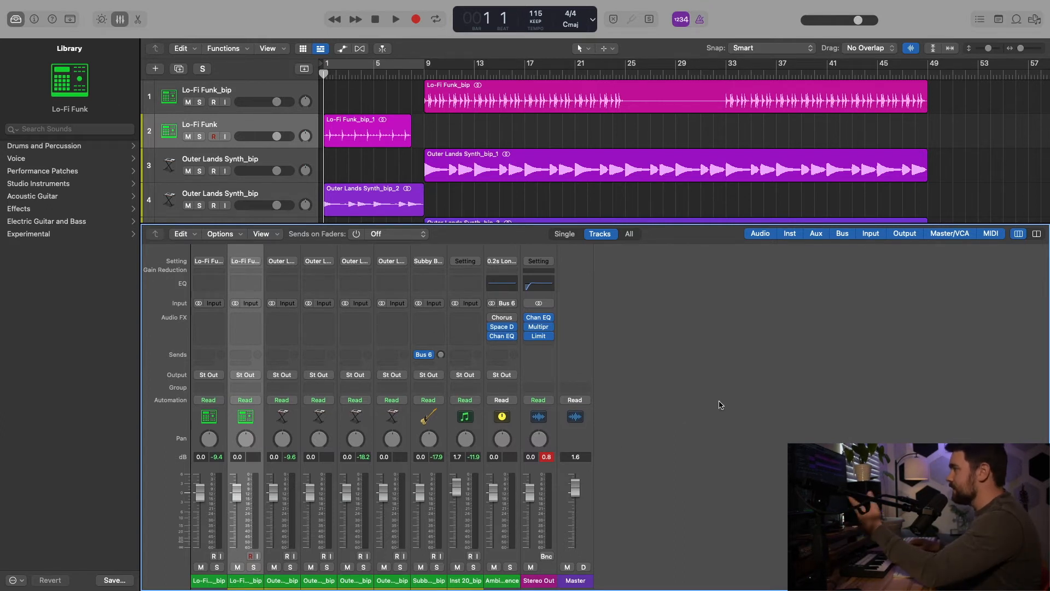
key(x)
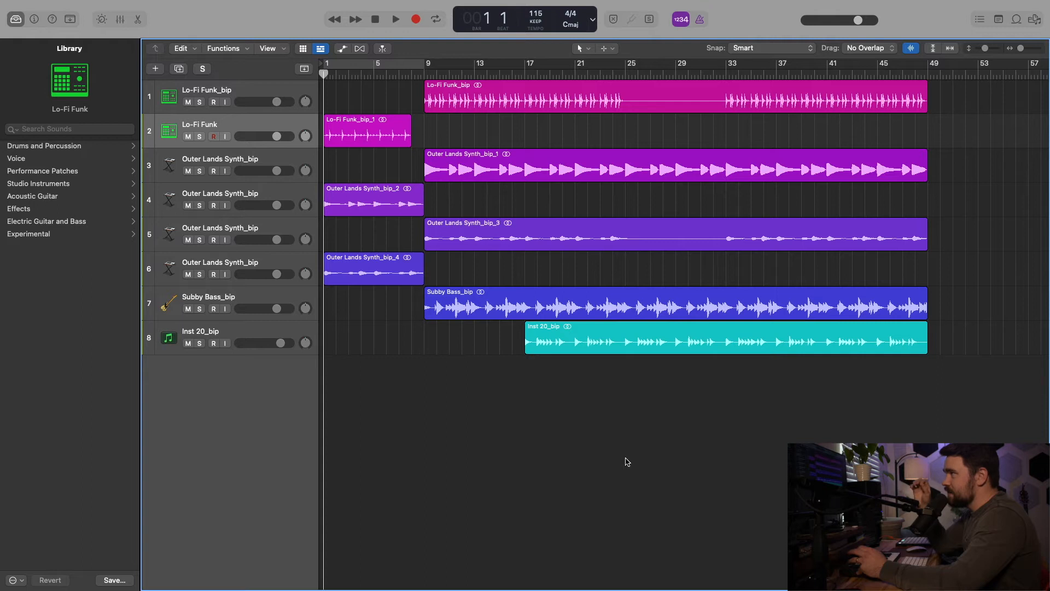
Step: Save the project
key(super+s)
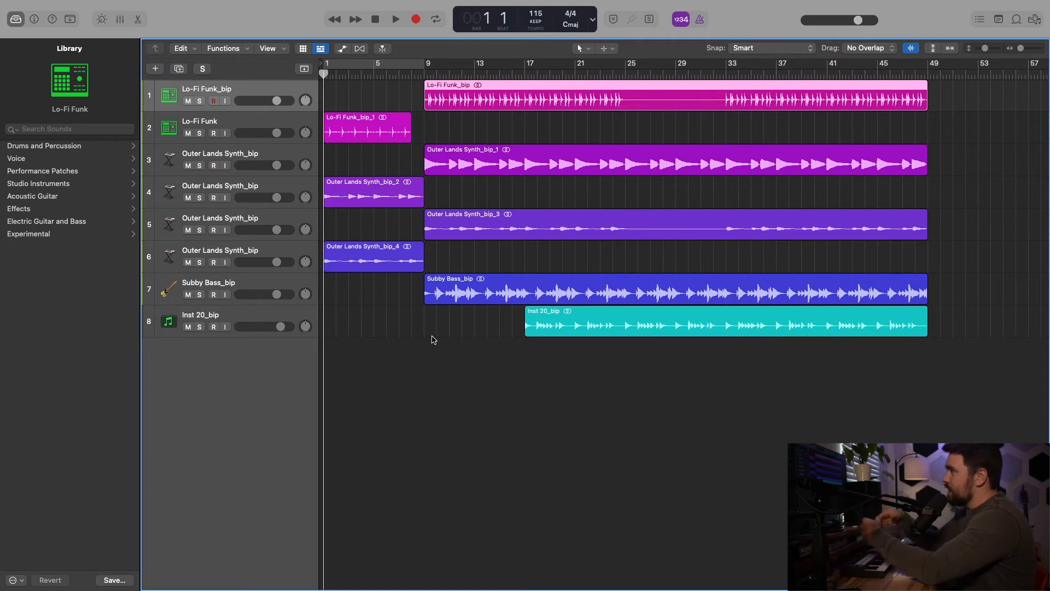
Step: Duplicate the top Lo-Fi Funk_bip track with the same settings and select the empty copy beneath it
click(246, 120)
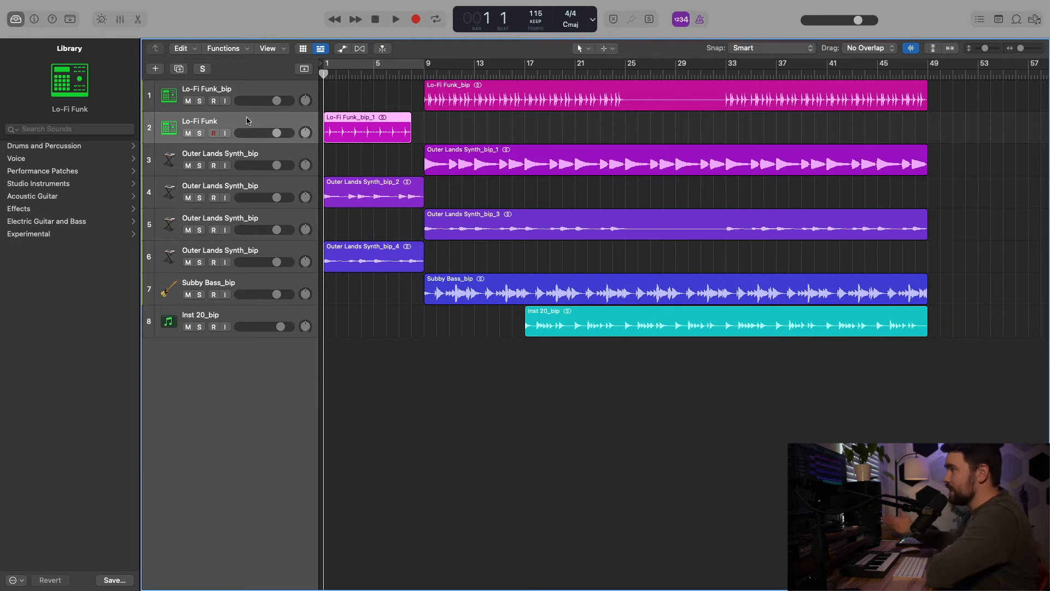
click(253, 92)
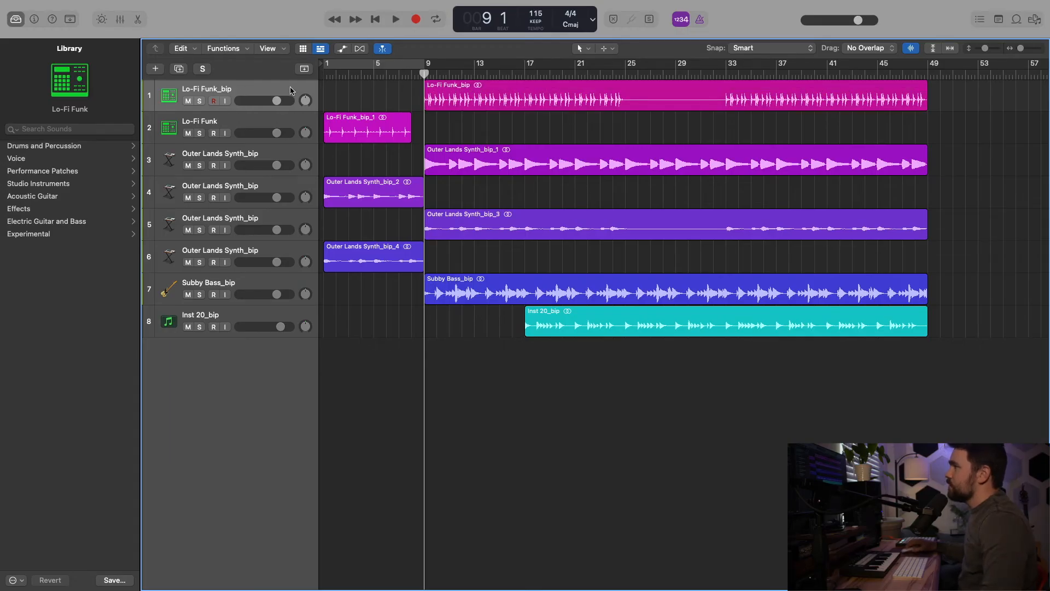
click(268, 88)
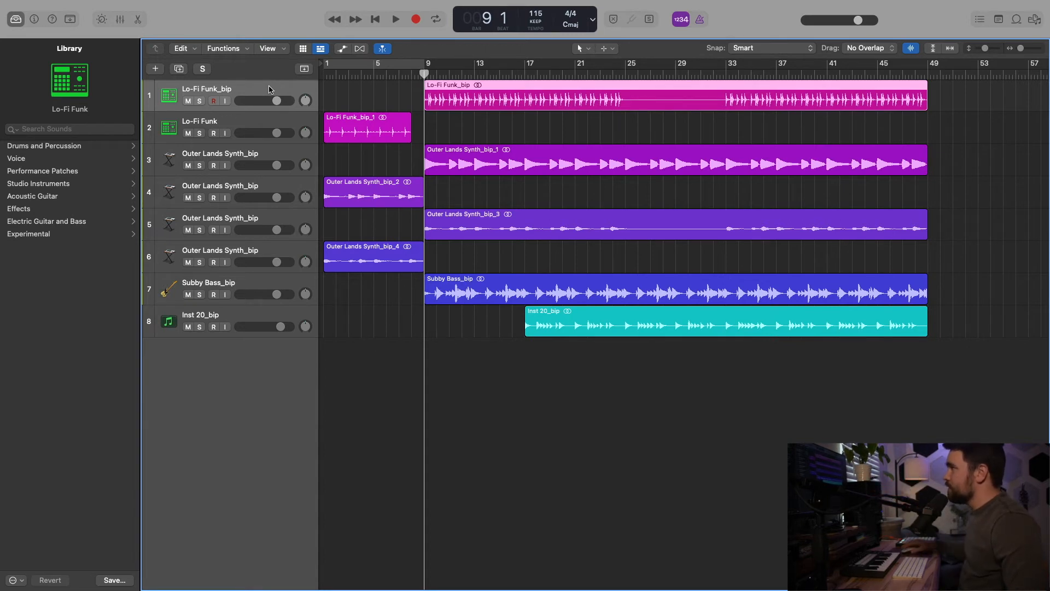
click(243, 124)
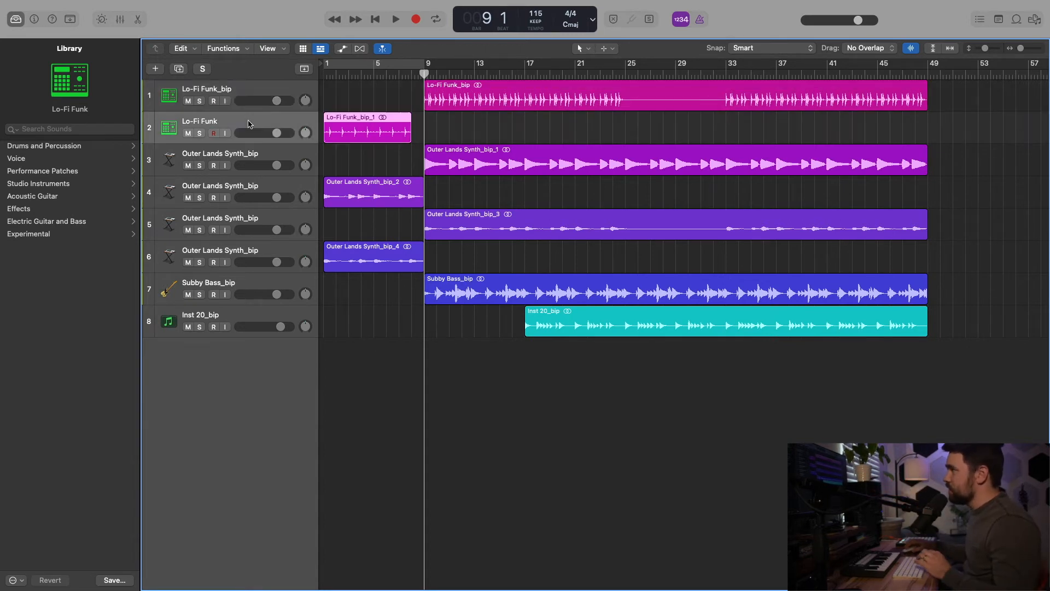
click(259, 92)
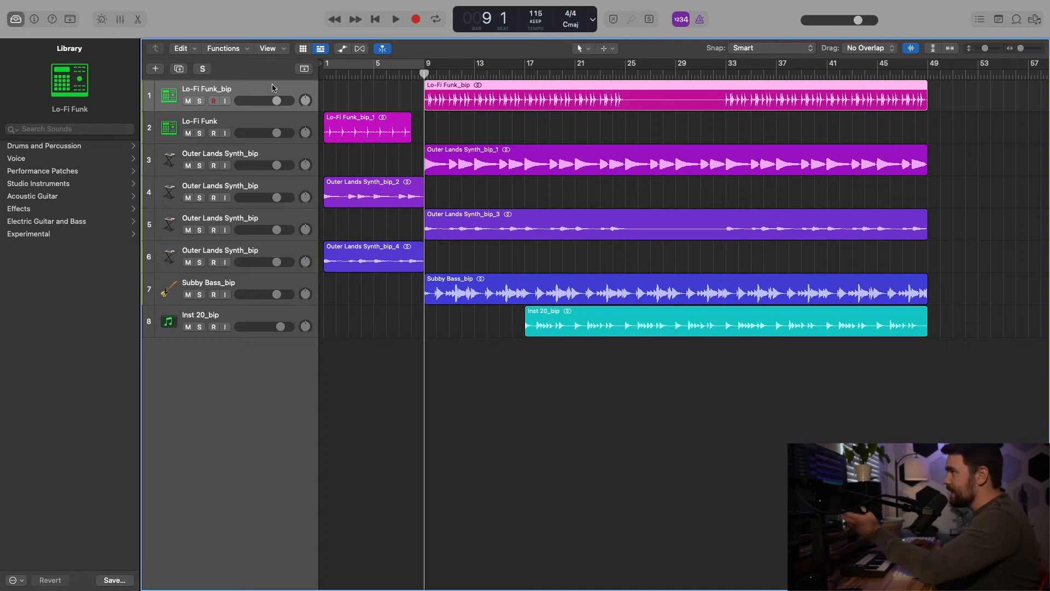
key(super+d)
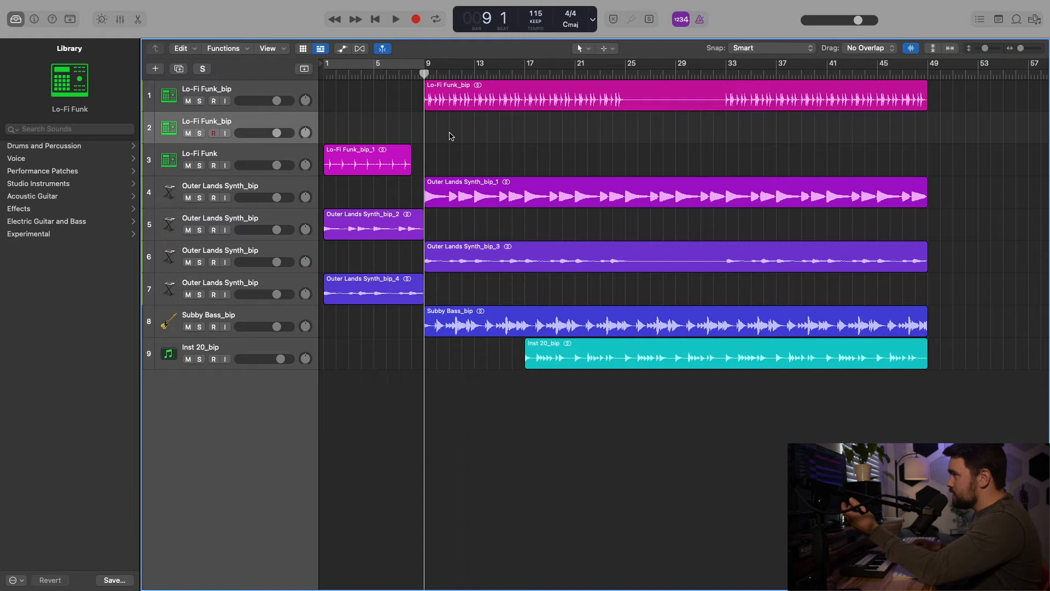
click(259, 90)
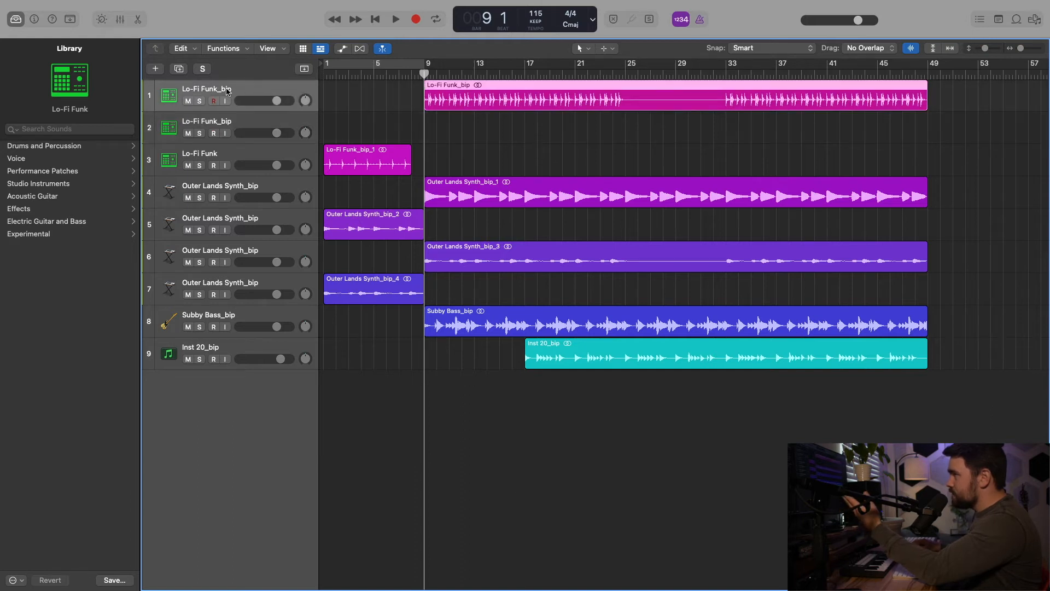
click(246, 127)
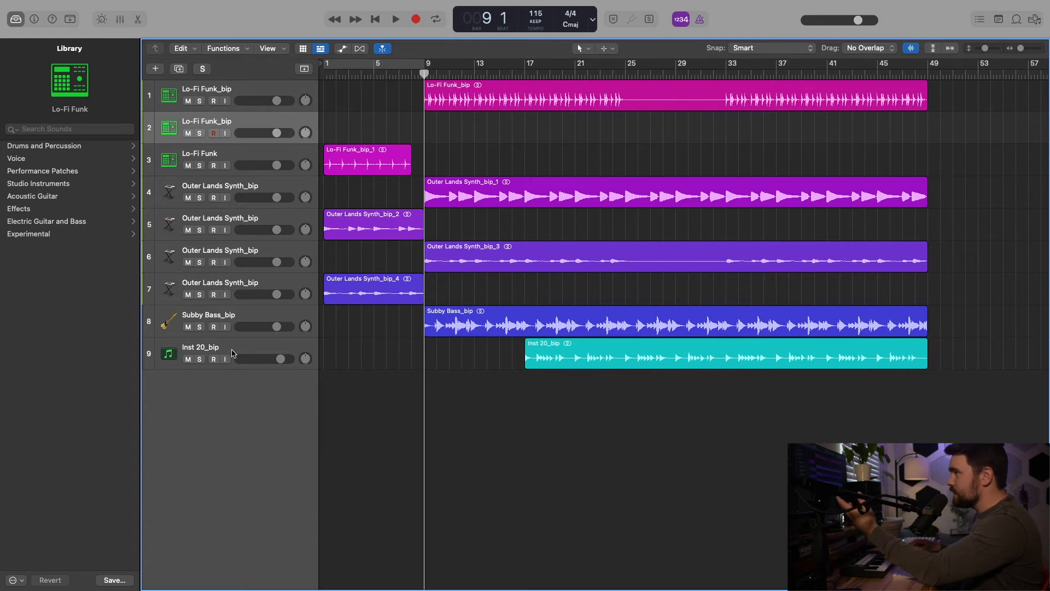
Step: Split the Lo-Fi Funk_bip region on the first track at bar 13
click(622, 72)
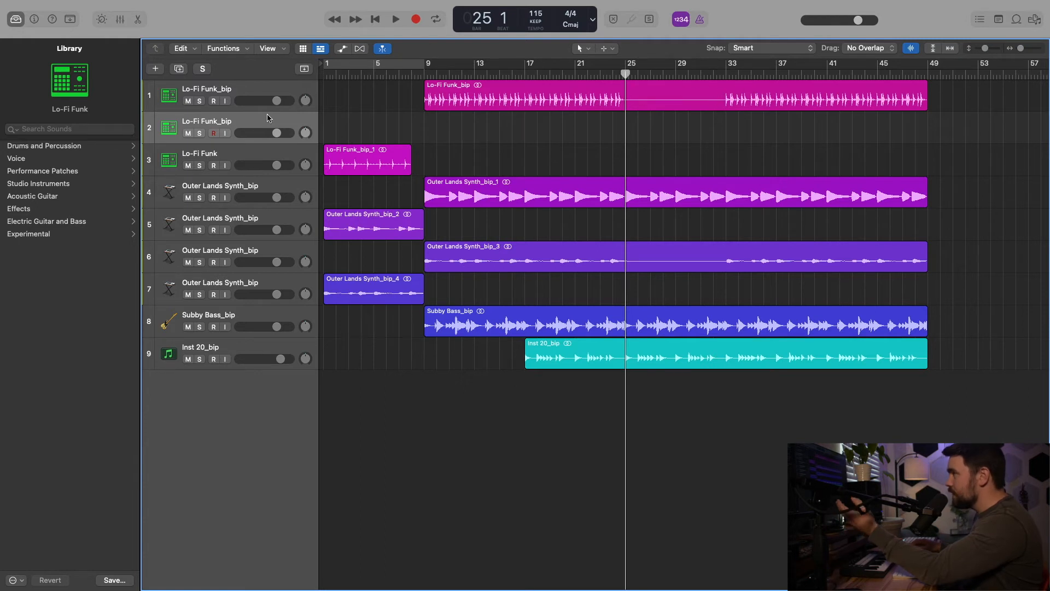
click(449, 88)
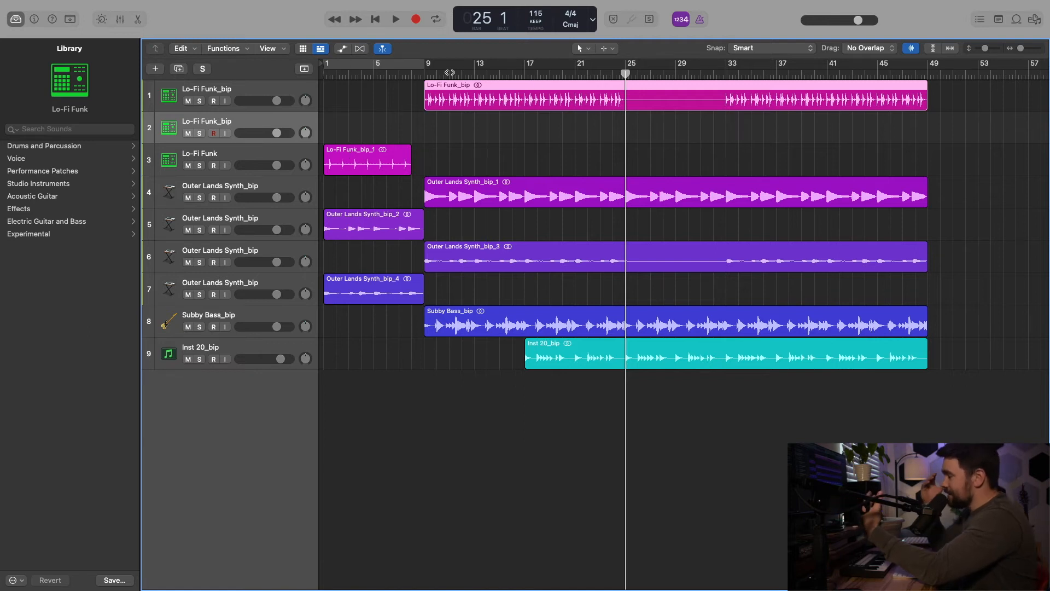
click(475, 73)
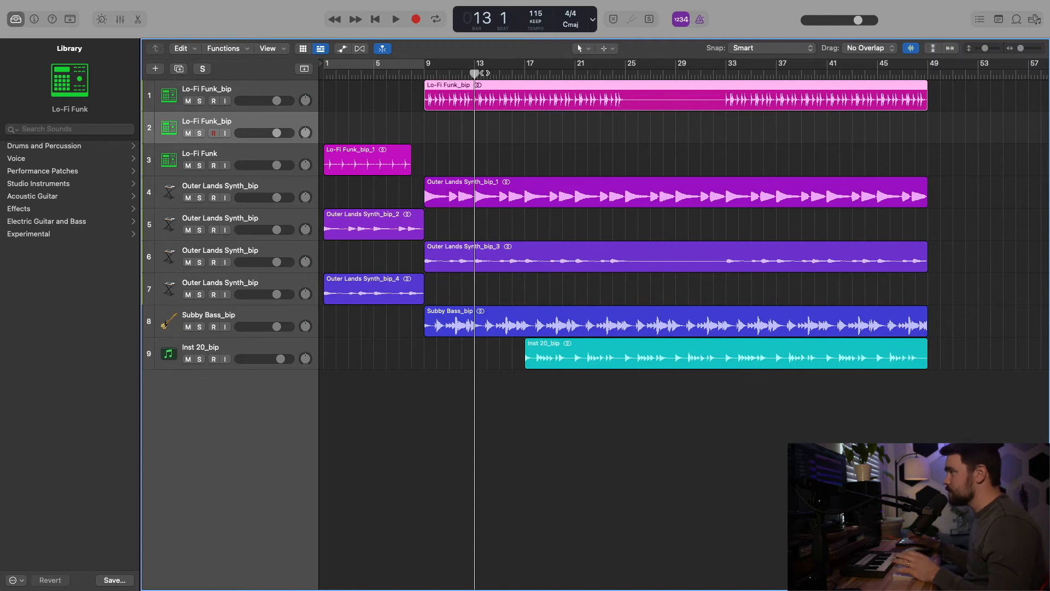
key(super+t)
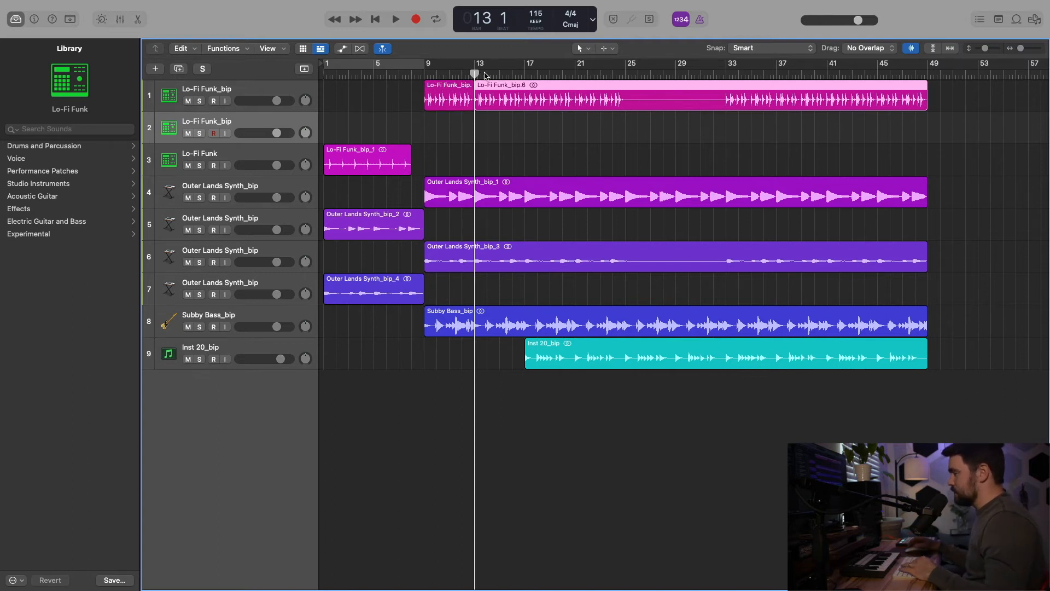
click(457, 91)
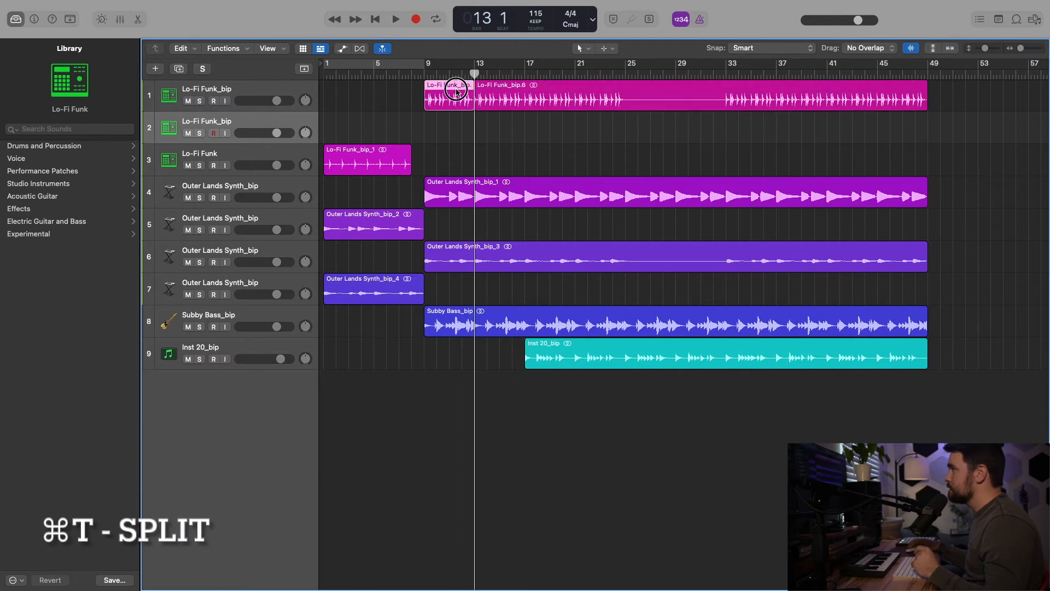
click(487, 126)
Step: Split the longer remaining piece on the first track at bar 17
drag(474, 74, 533, 70)
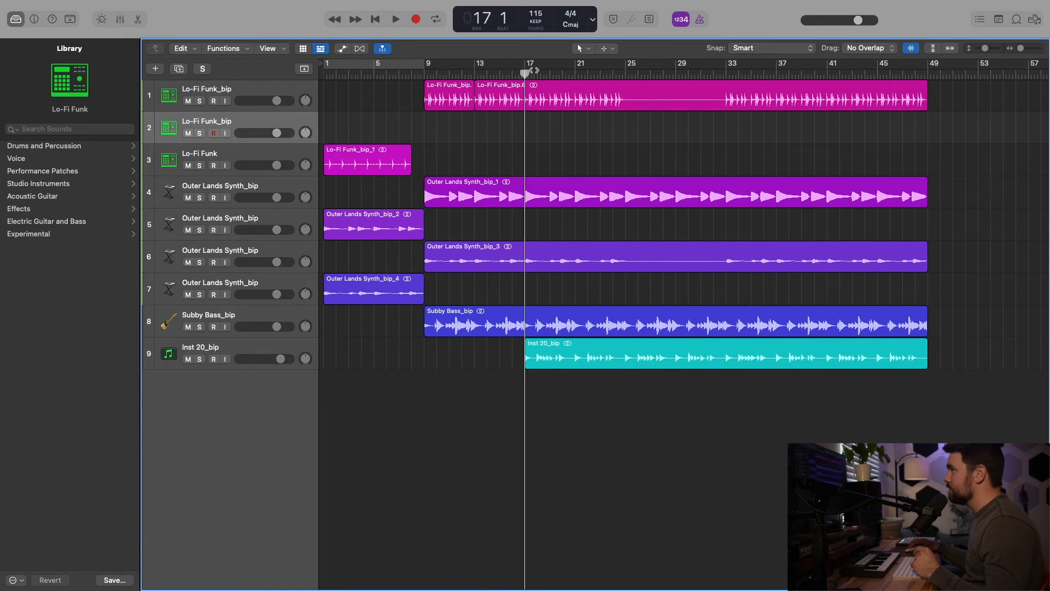
click(521, 96)
key(super+t)
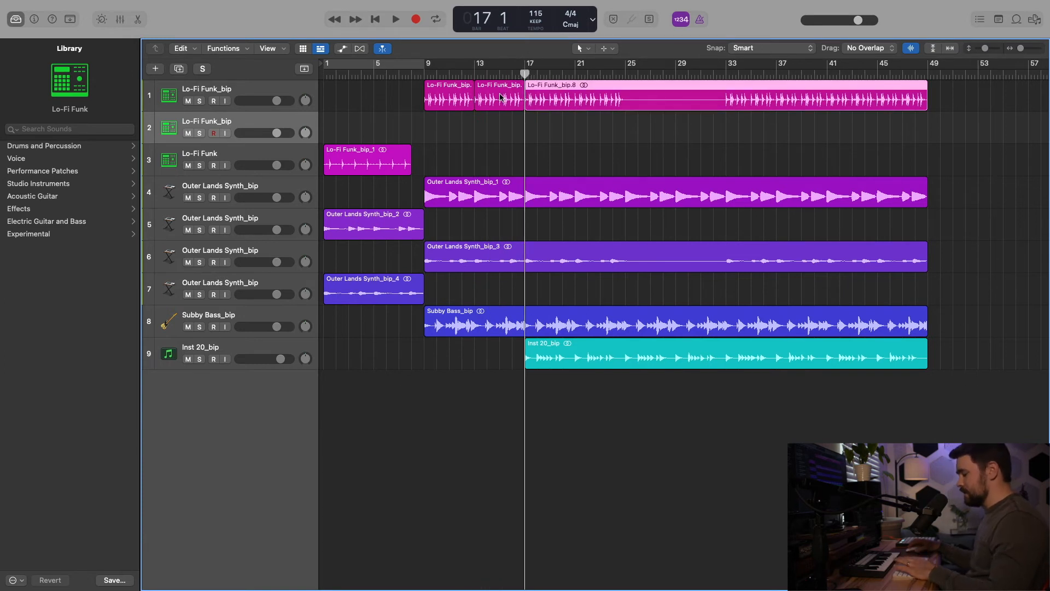
Step: Try moving the bar 9 piece to bar 1 on the second track and splitting the middle piece at bar 16 beat 2, undoing both
drag(437, 96, 337, 130)
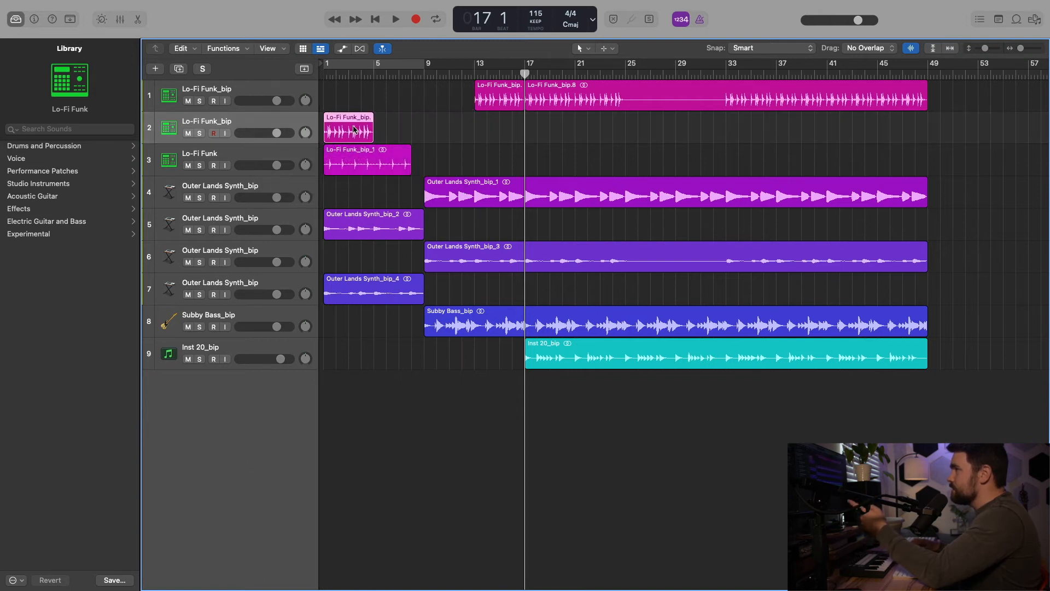
key(super+z)
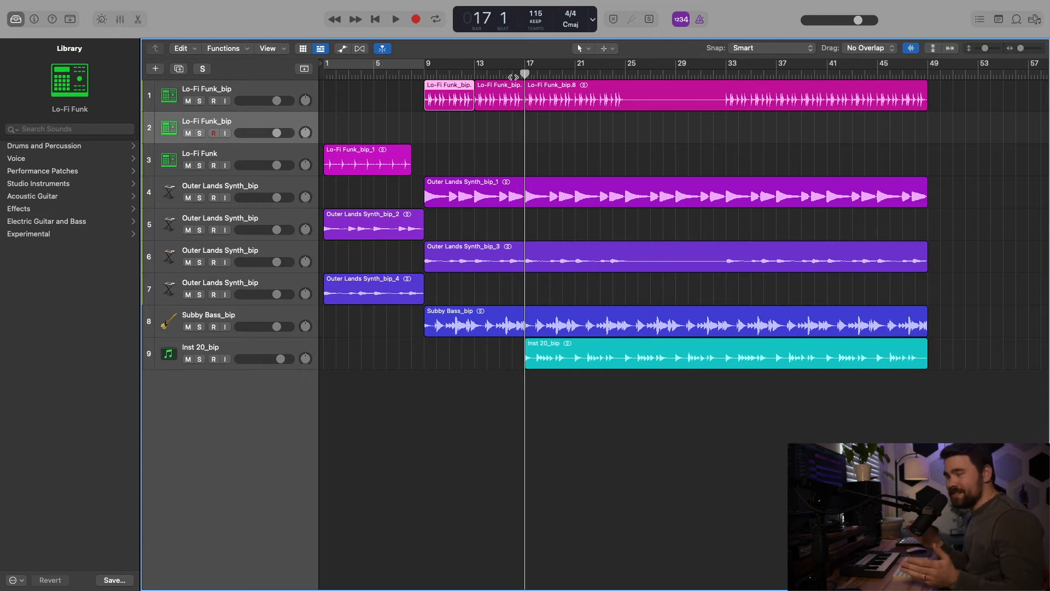
drag(513, 77, 518, 74)
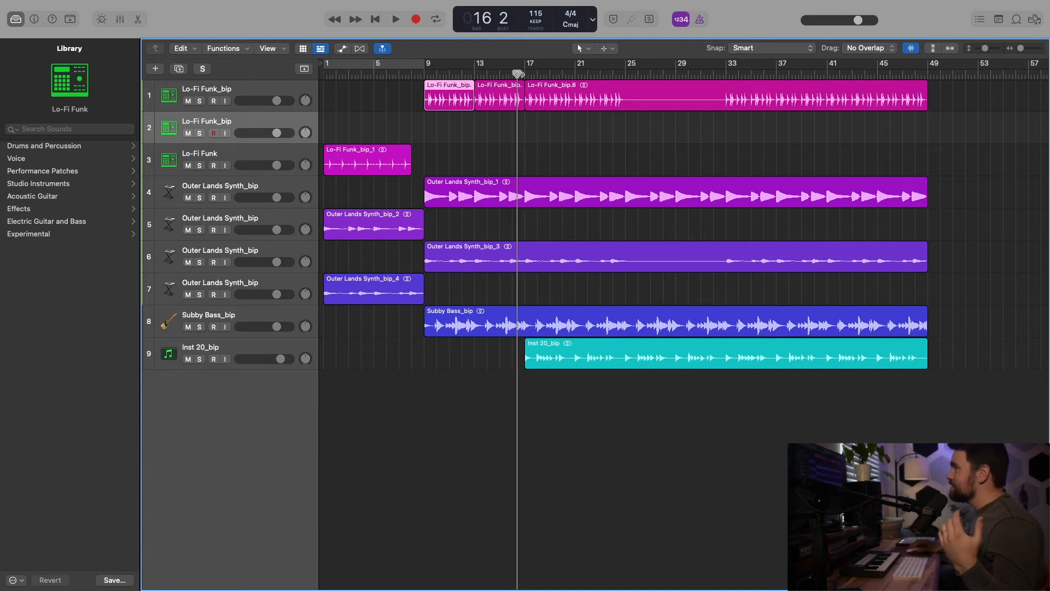
click(509, 103)
key(super+t)
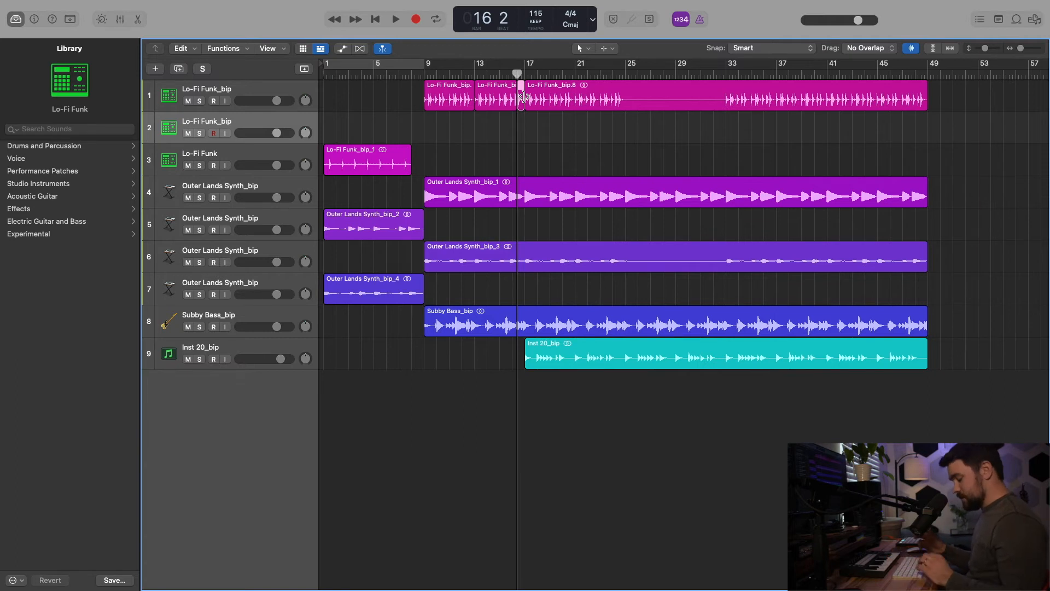
key(super+z)
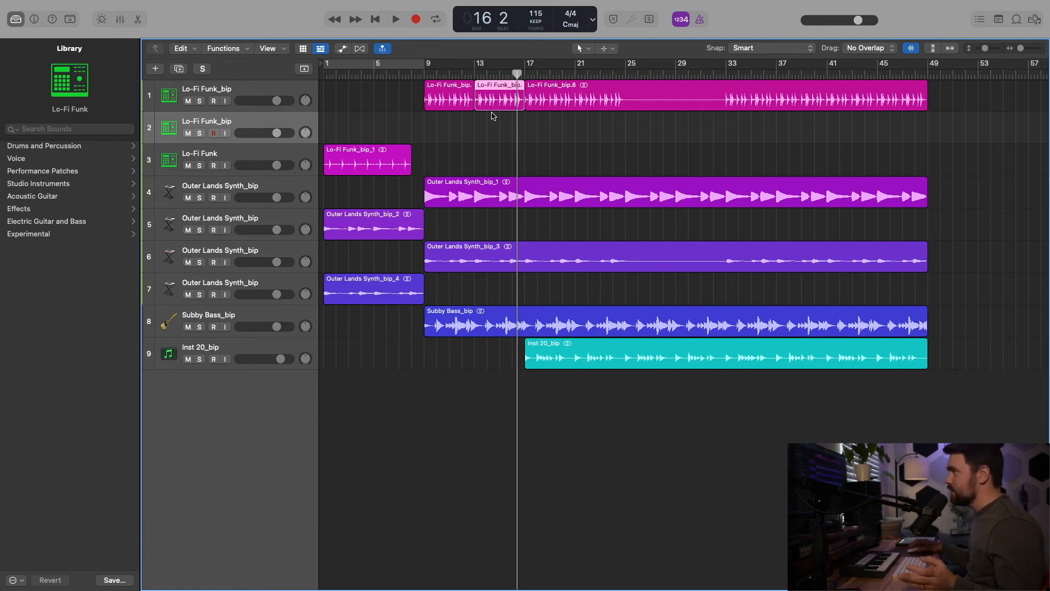
Step: Redo the move of the bar 9 piece, and undo the edits until the Lo-Fi Funk_bip region is back in one piece
click(572, 148)
click(449, 100)
drag(520, 74, 524, 74)
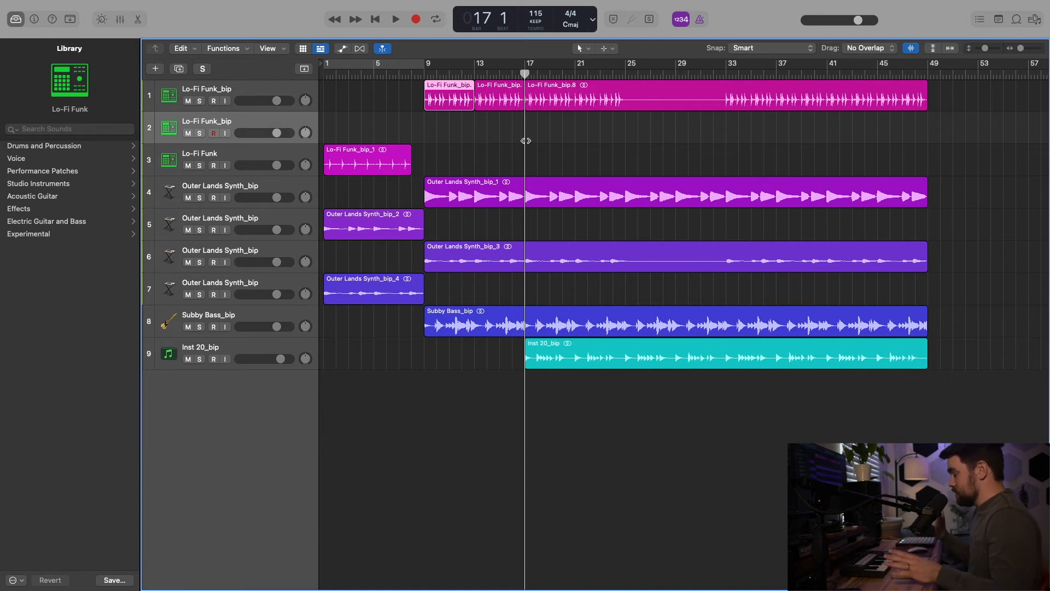
key(super+z)
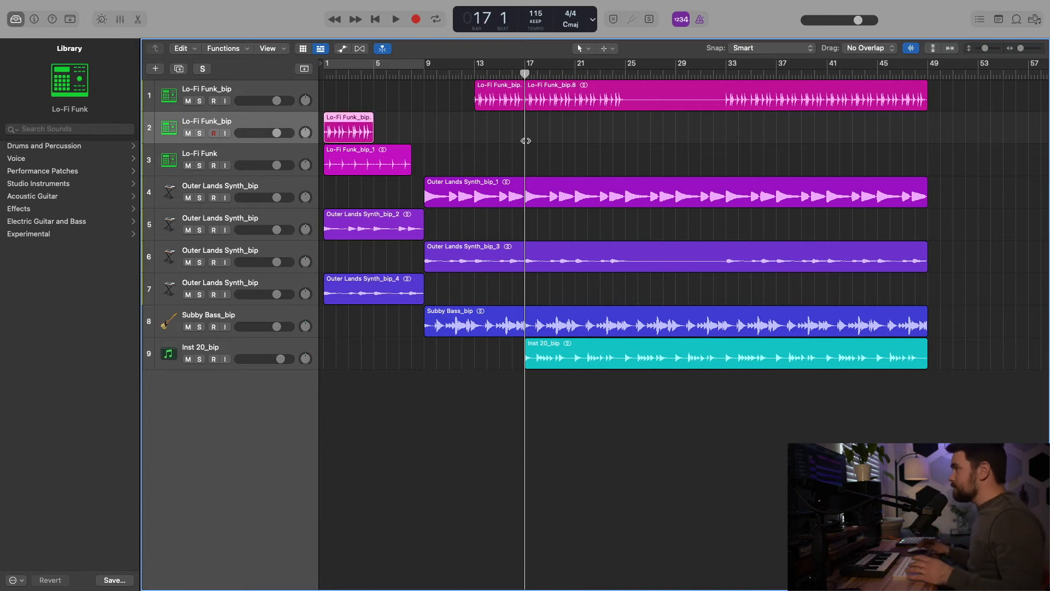
key(super+shift+z)
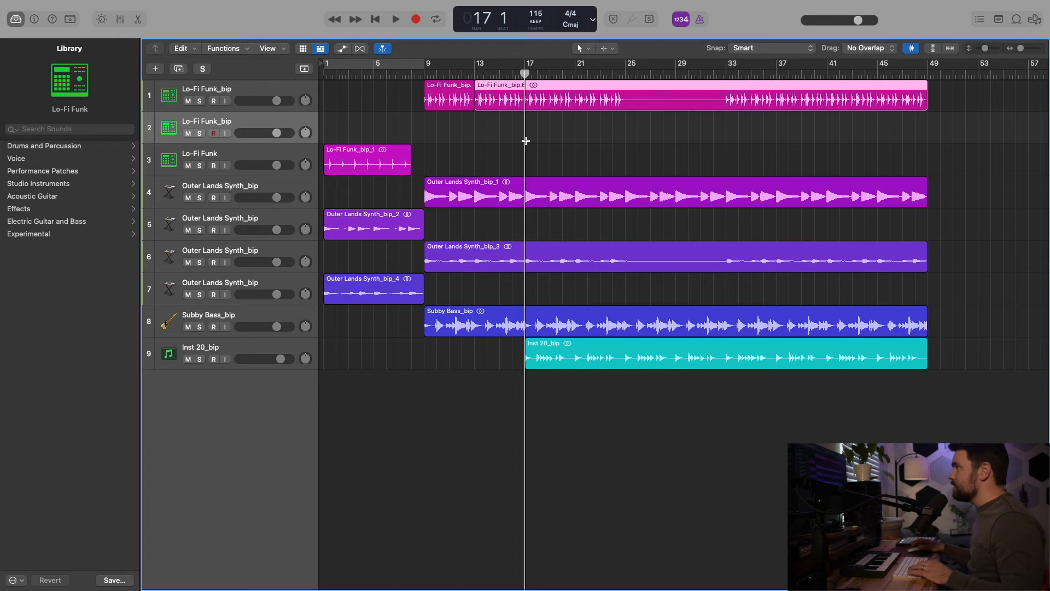
key(super+j)
click(390, 103)
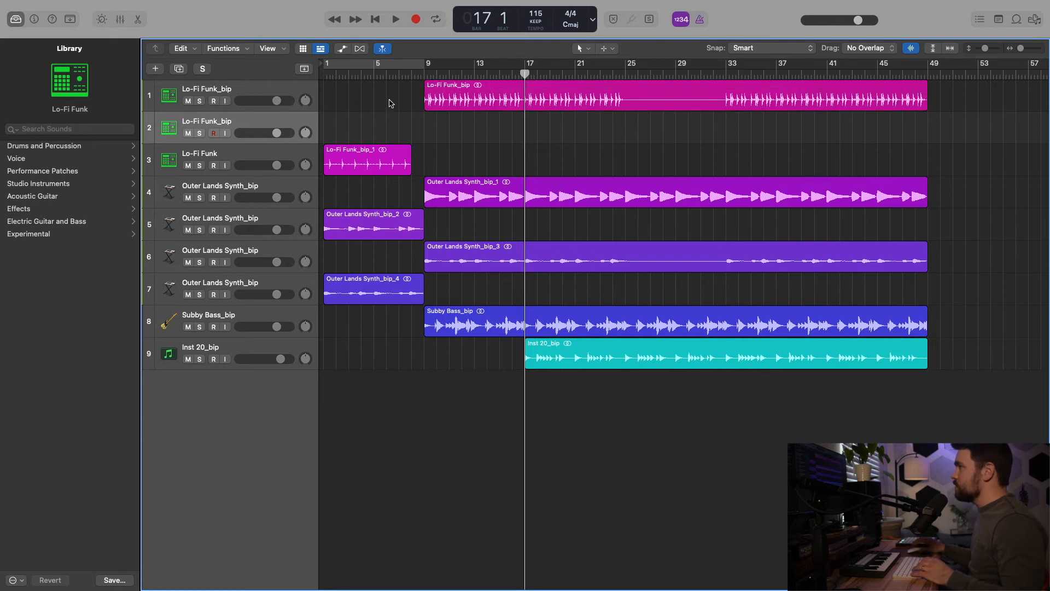
Step: Cut the silent section between bars 25 and 33 out of the first track's region and join the two remaining pieces
key(super+z)
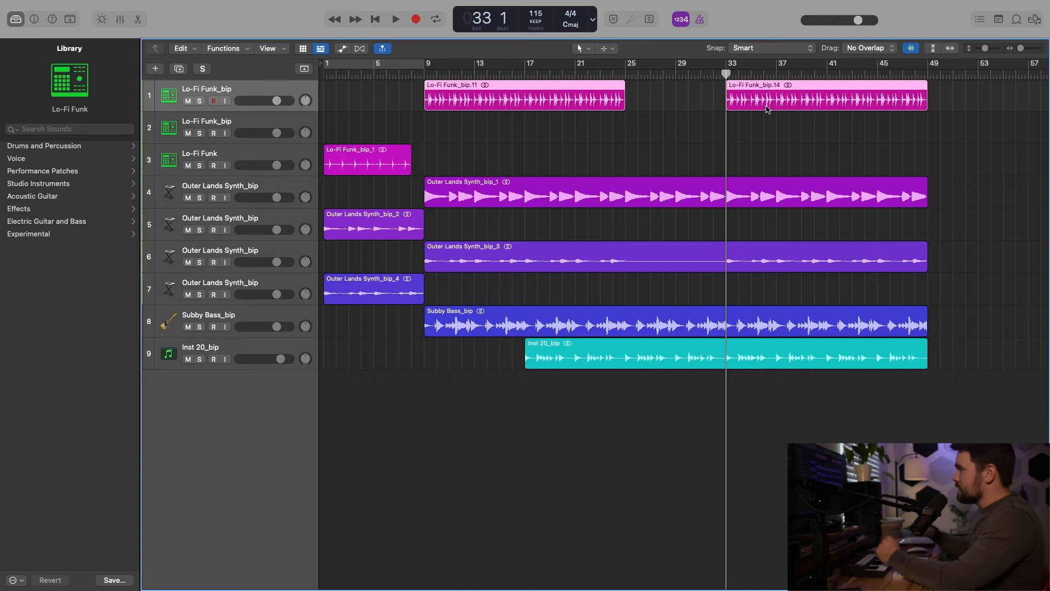
key(super+j)
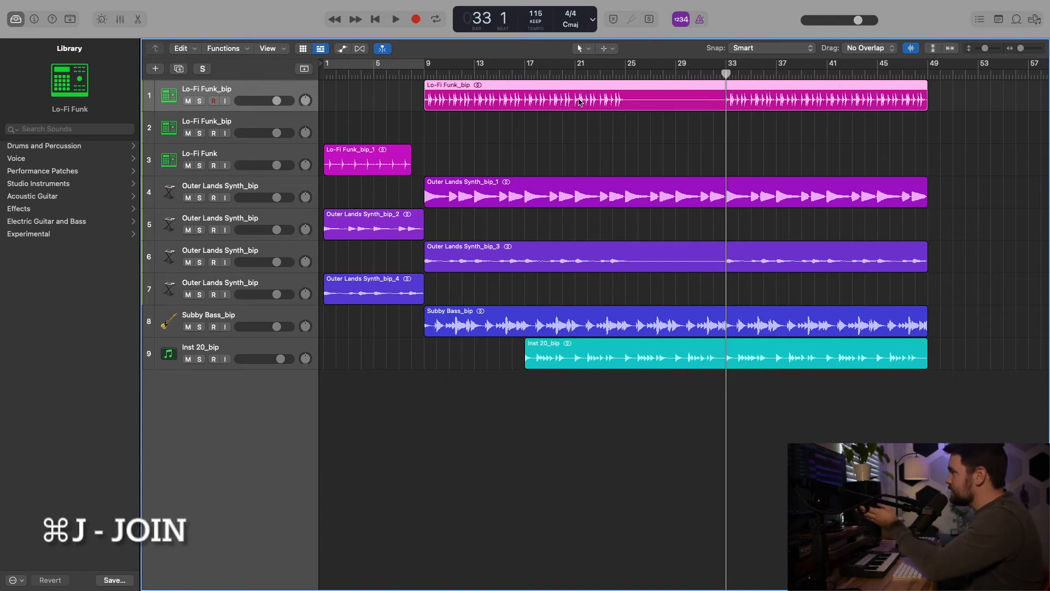
Step: Split the first track's region at bar 25 and set the cycle range to its first piece, bars 9 to 25
drag(609, 94, 647, 101)
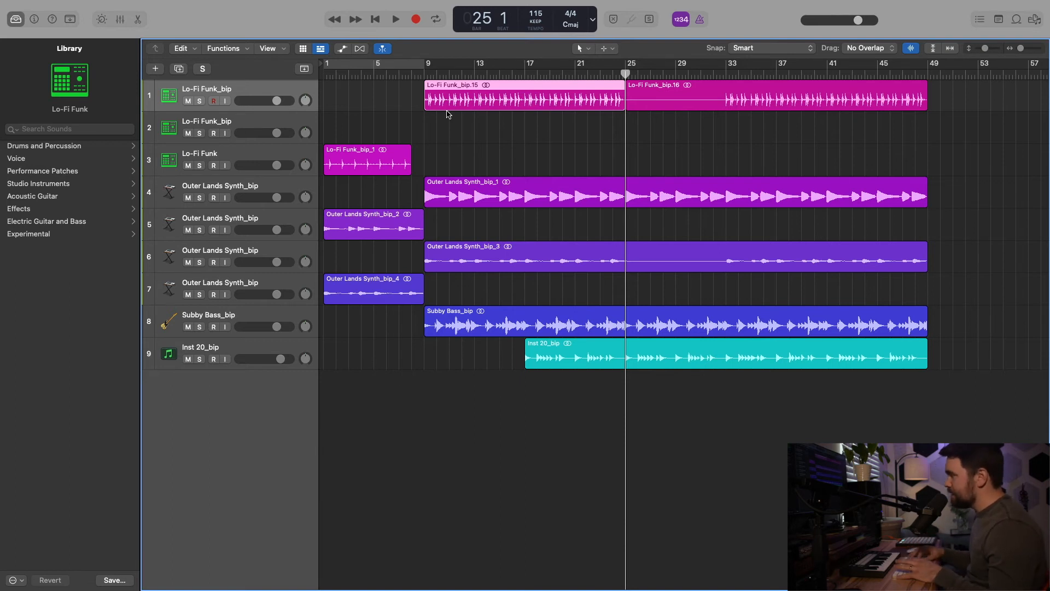
key(super+u)
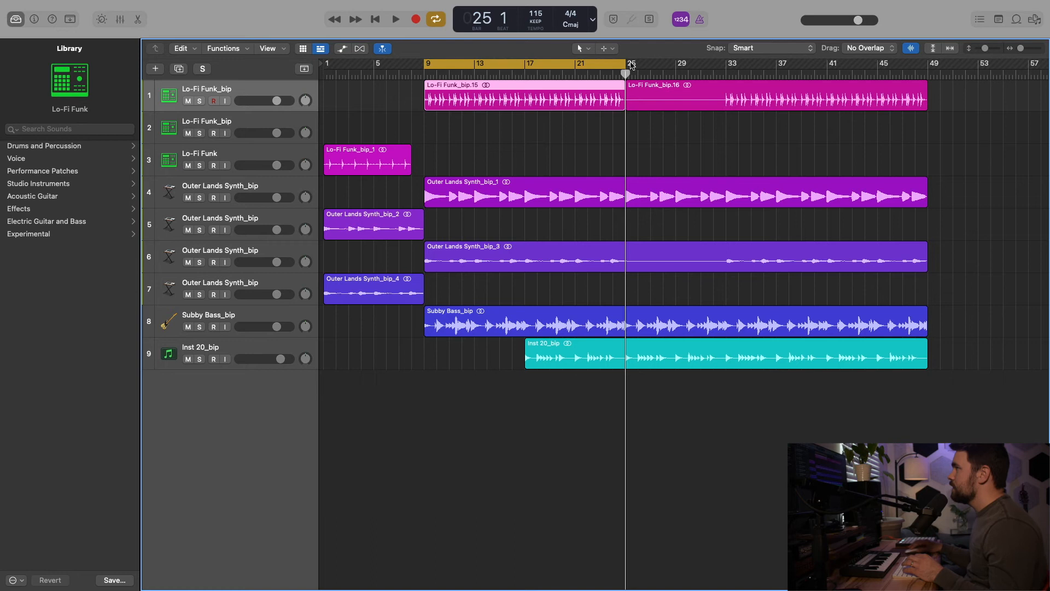
click(424, 75)
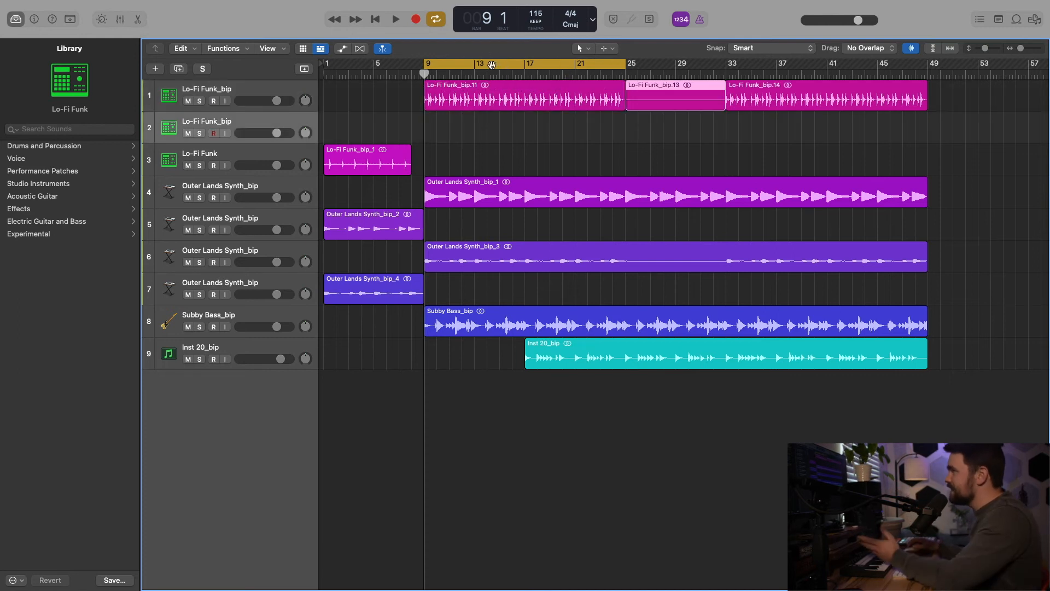
click(493, 65)
Step: Set the cycle range to the silent piece at bars 25 to 33, and redraw it from bar 9 to about bar 16
click(629, 74)
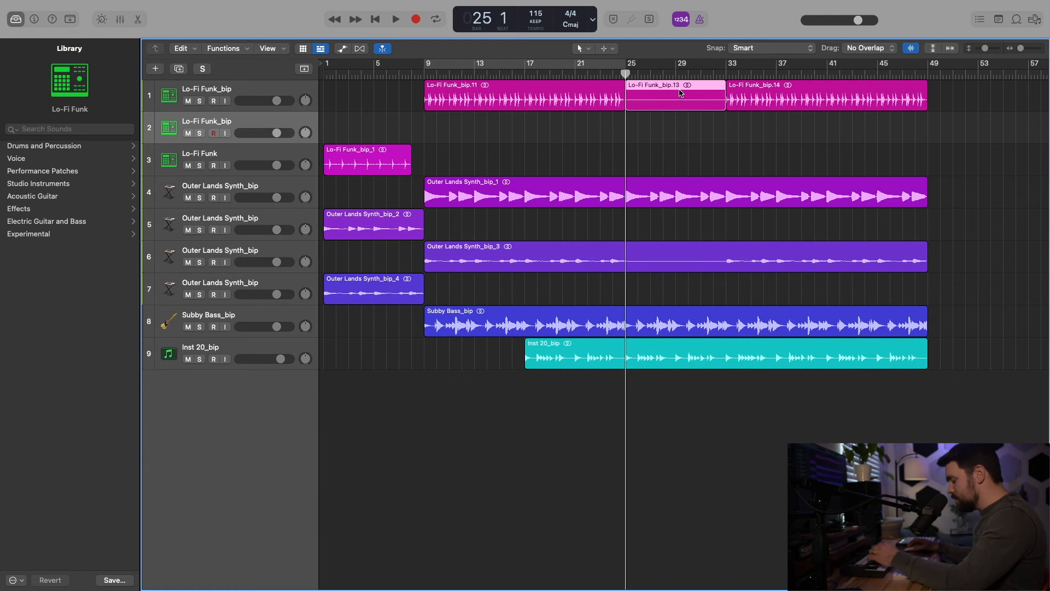
key(super+u)
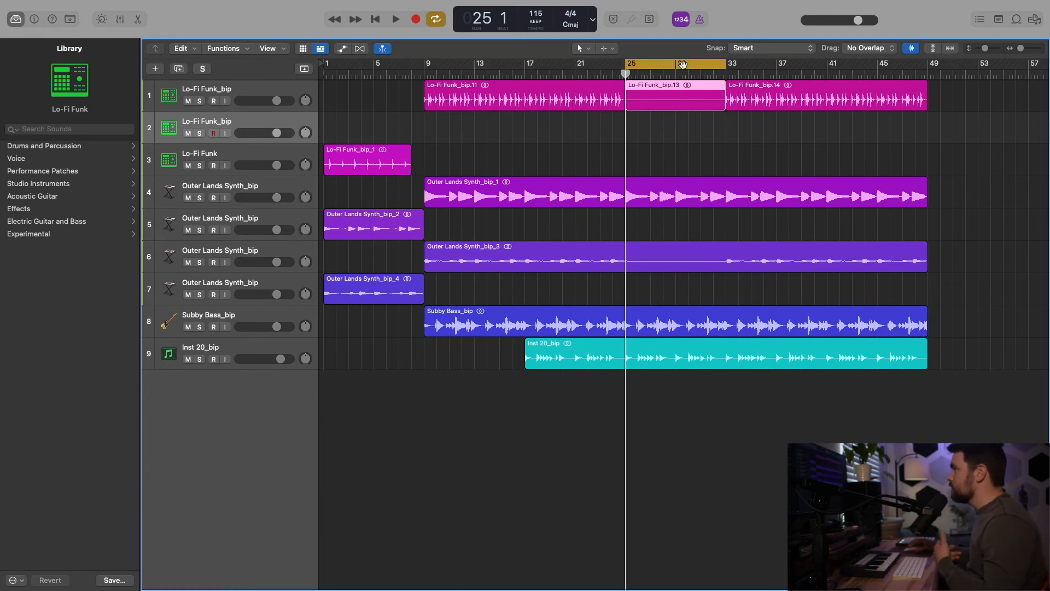
drag(668, 63, 518, 75)
click(474, 73)
click(528, 129)
click(503, 97)
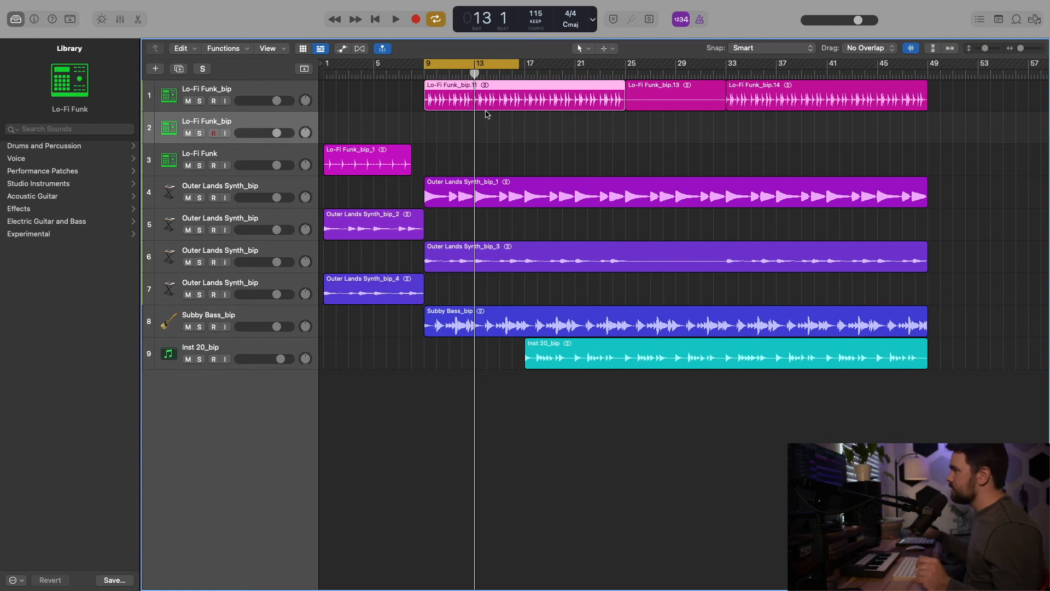
Step: Set the cycle range to the last piece, bars 33 to 49, and finish with cycling off and the playhead at bar 49
click(779, 89)
key(super+u)
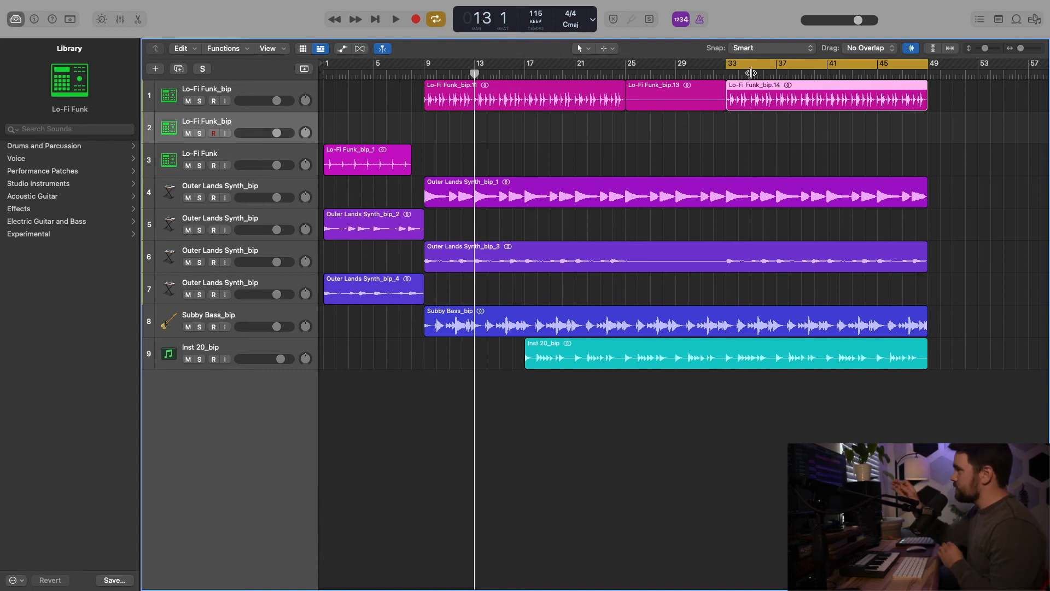
click(724, 70)
click(927, 74)
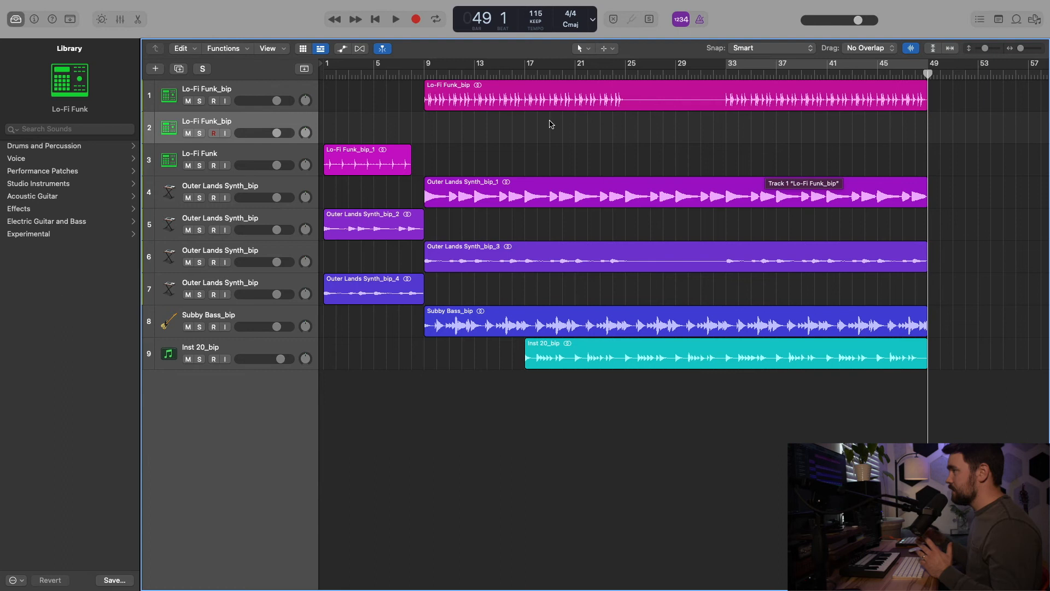
Step: Copy the first track's region straight down onto the empty second track, keeping its start at bar 9
click(256, 89)
click(249, 121)
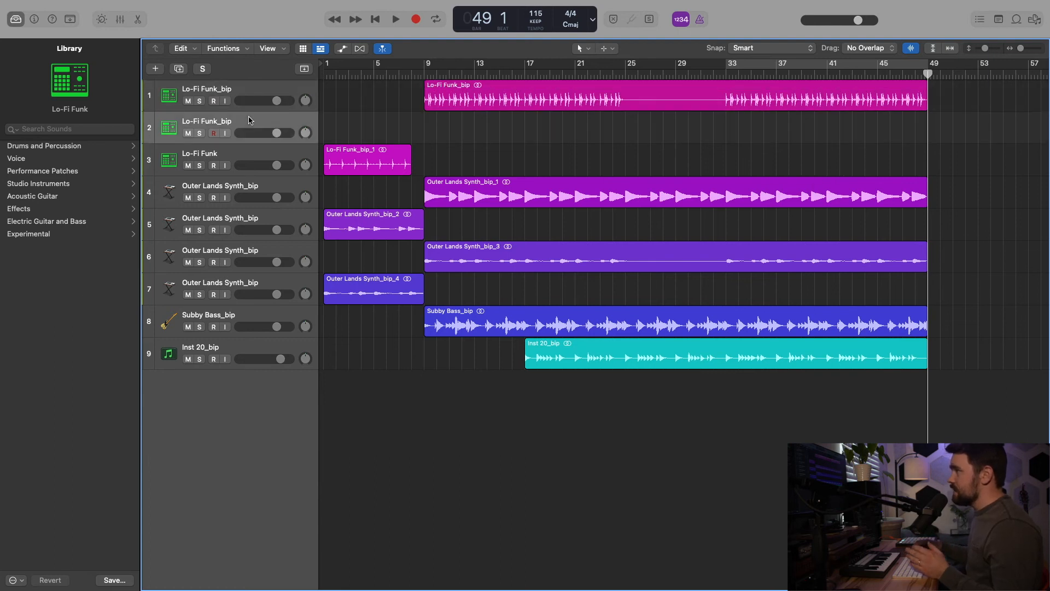
click(609, 87)
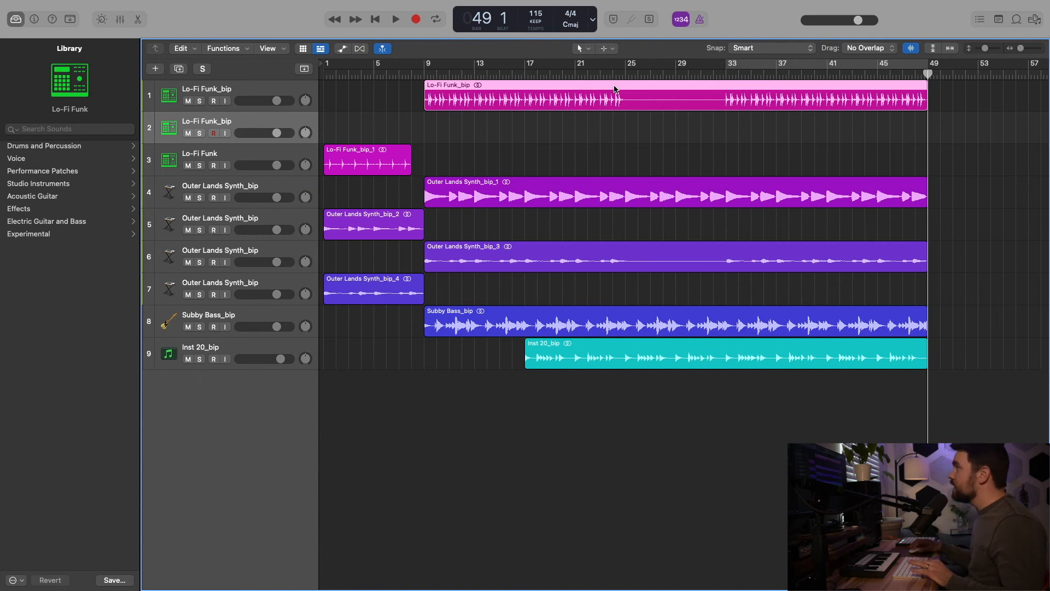
drag(614, 88, 615, 91)
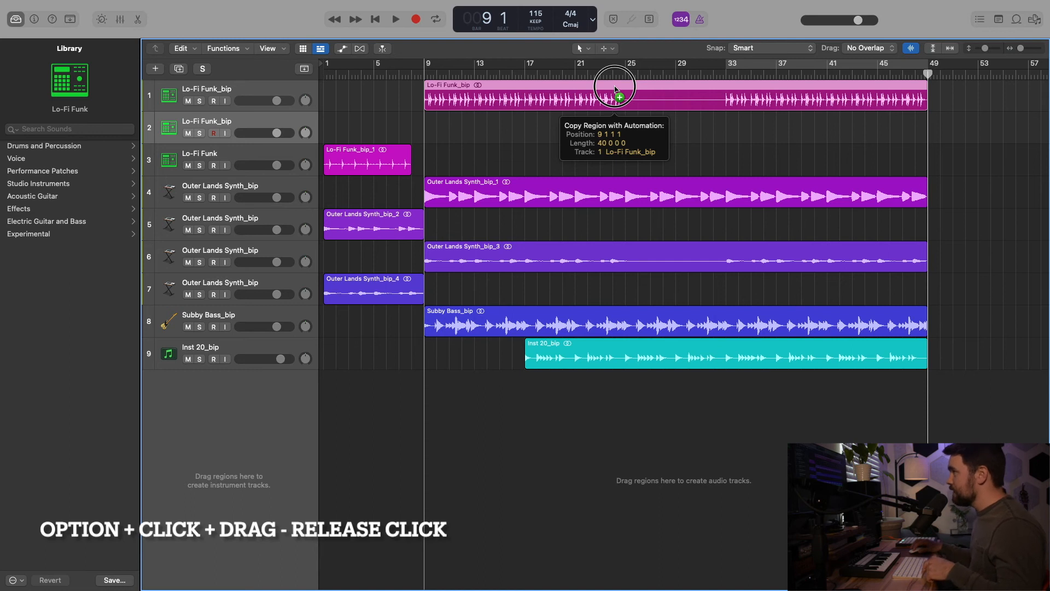
drag(615, 89, 614, 125)
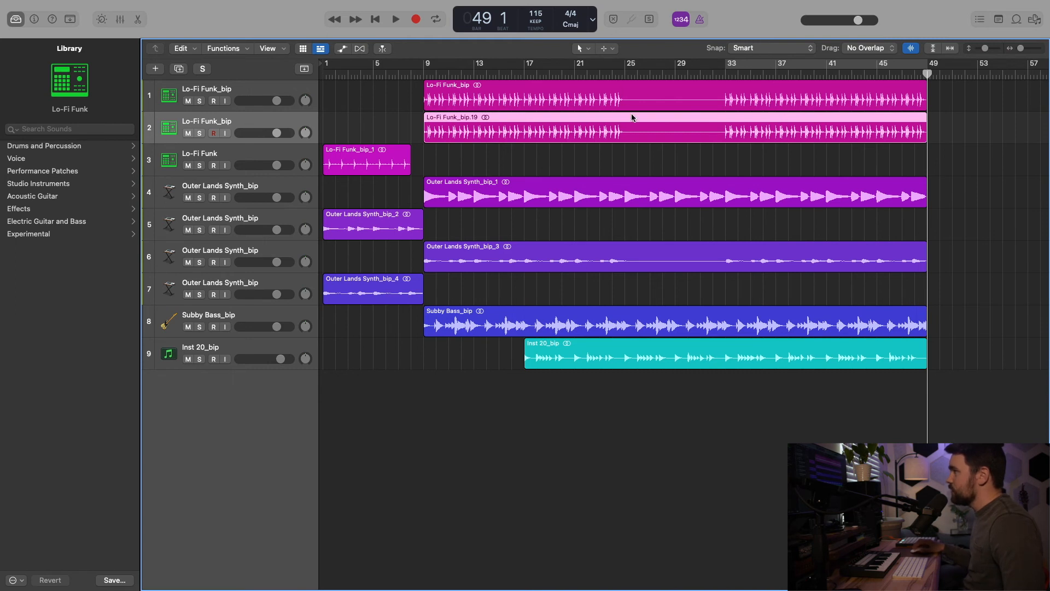
Step: Split the second track's region at bars 25 and 17, deleting the cut-off pieces so only bars 9 to 17 remain
click(622, 72)
key(super+t)
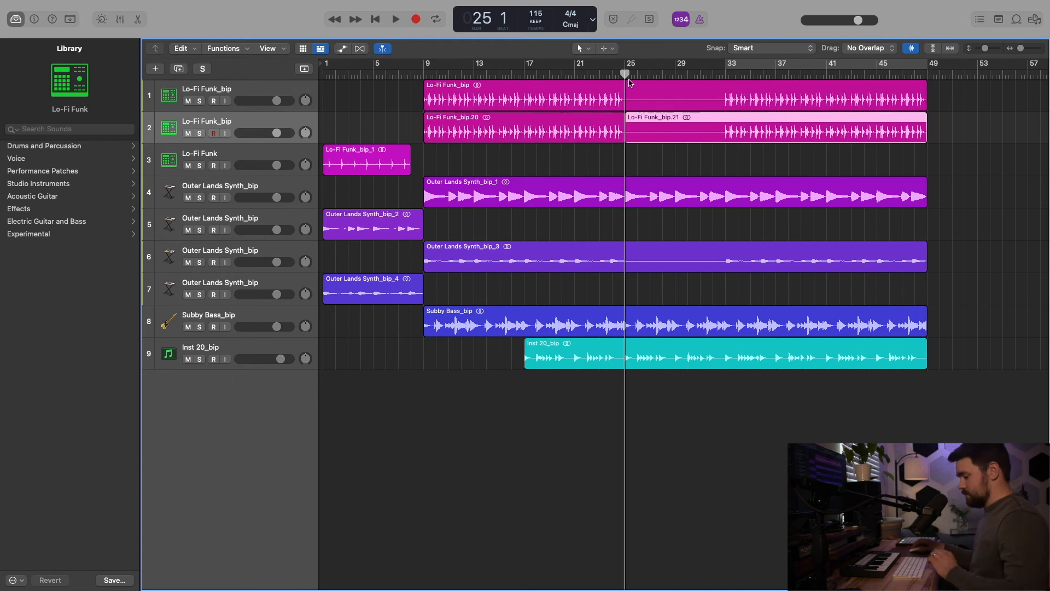
key(Delete)
click(524, 72)
key(super+t)
click(551, 126)
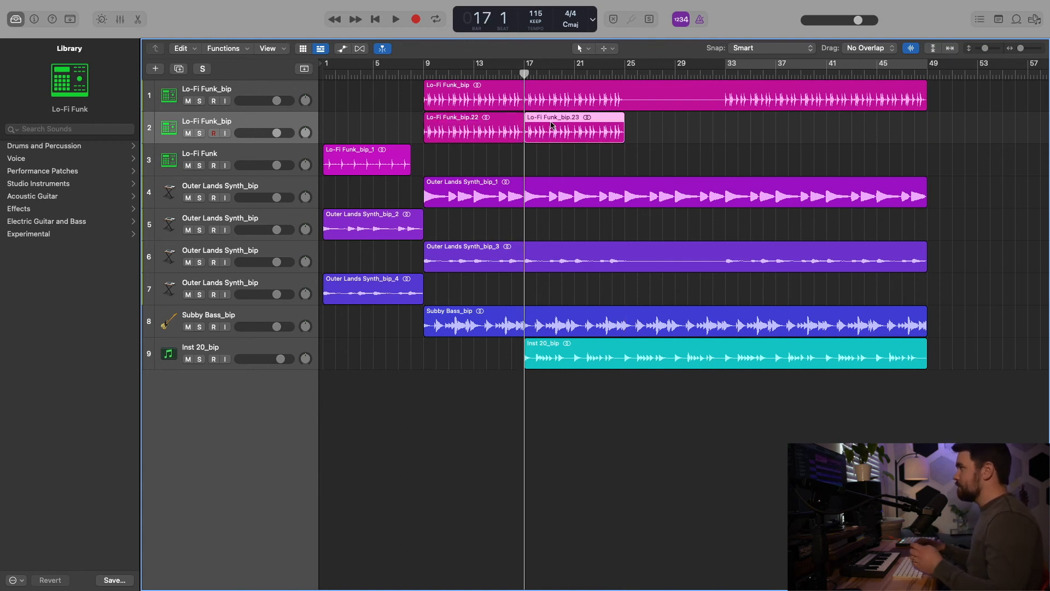
key(Delete)
Step: Move the second track's remaining piece to about bar 22, delete it, and return the playhead to bar 9
drag(507, 130, 677, 130)
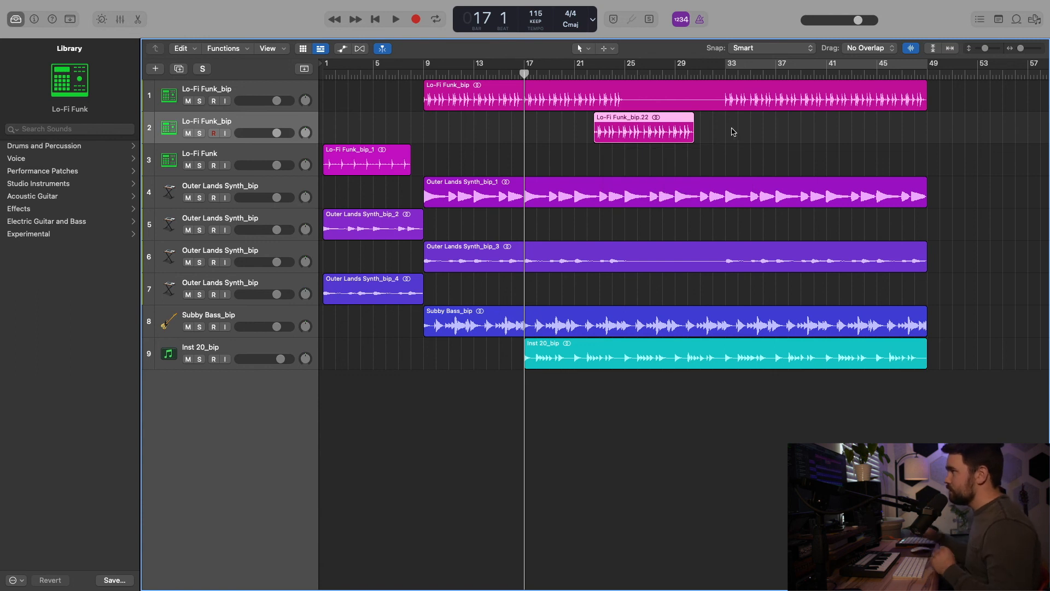
key(Delete)
click(424, 75)
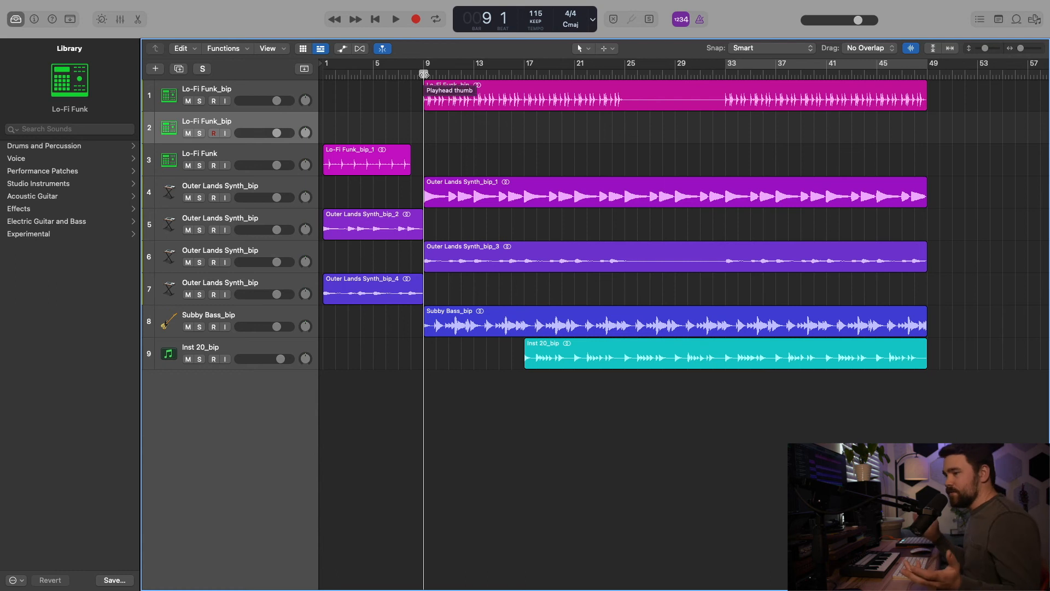
Step: Duplicate the first track's full region onto the second track and pan the first track right and the second left
click(463, 96)
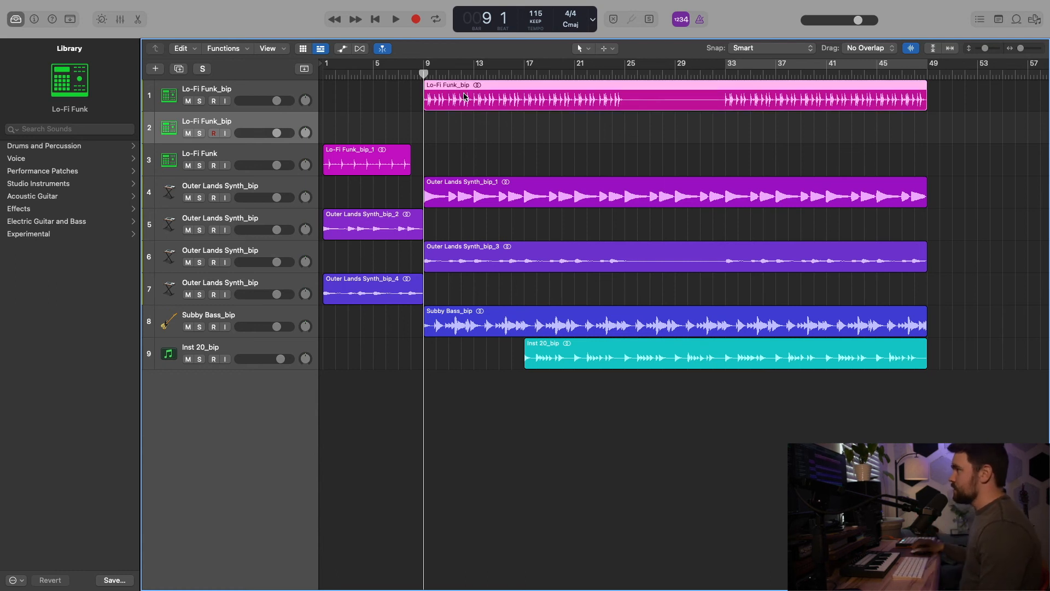
alt+drag(464, 96, 463, 129)
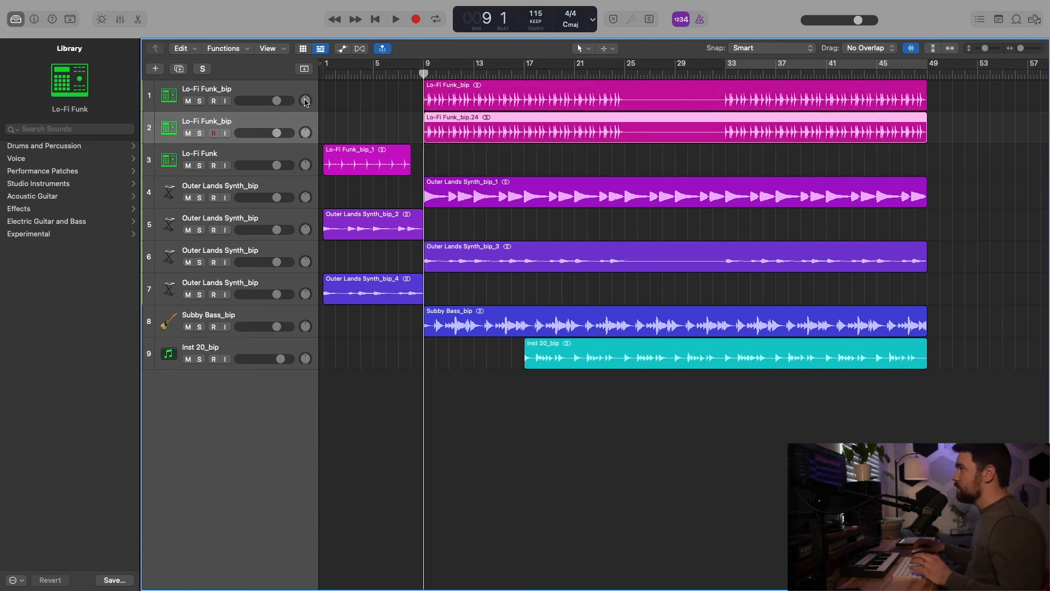
drag(303, 133, 304, 161)
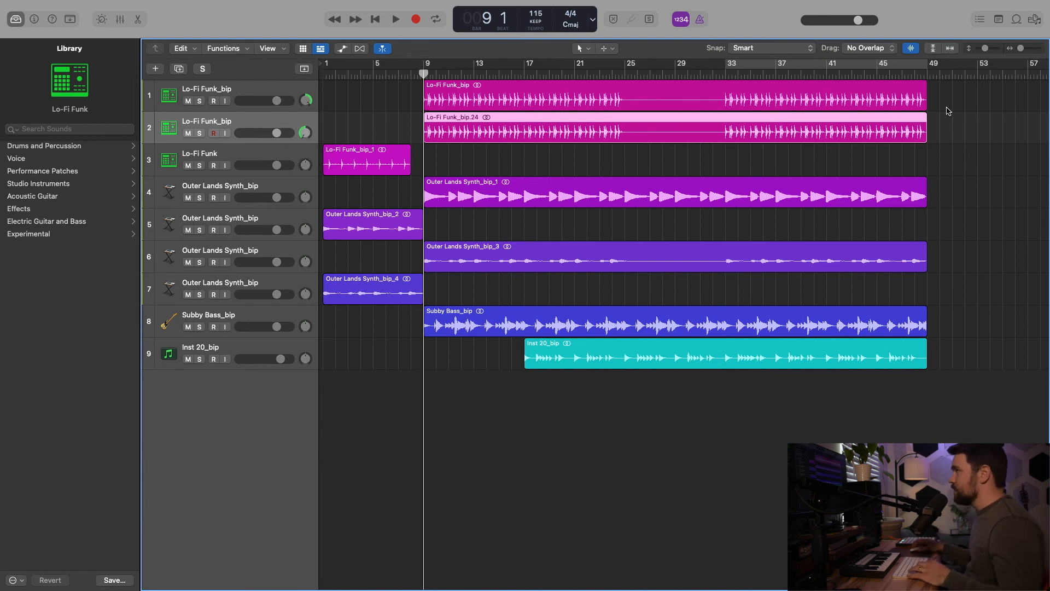
Step: Delete the duplicated region from the second track and fit the whole arrangement in view
key(Delete)
key(z)
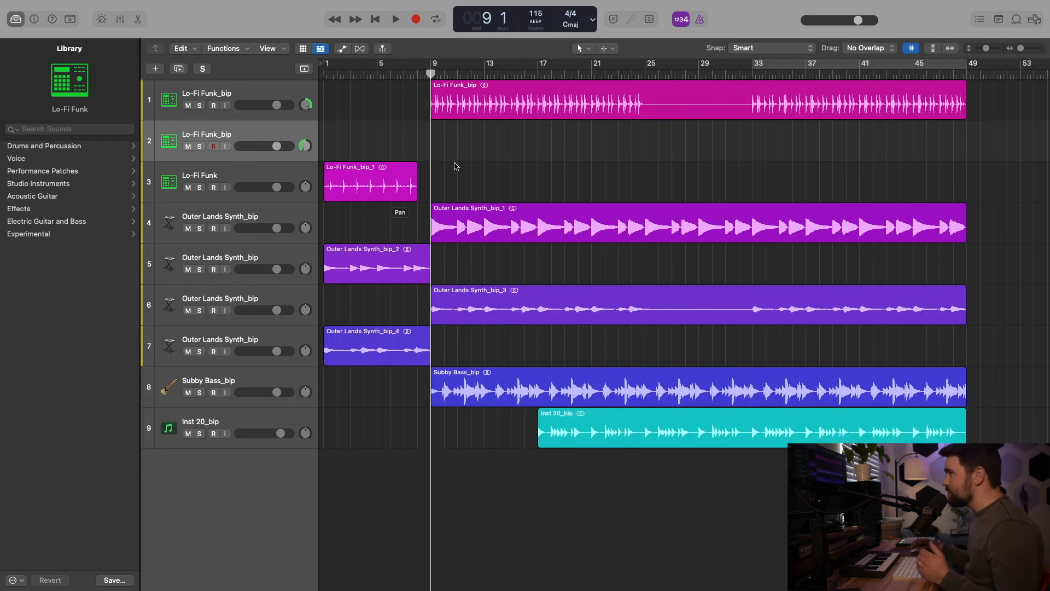
Step: Zoom the arrangement in and out around bar 9 to view the regions at different magnifications
scroll(455, 164, up, 2)
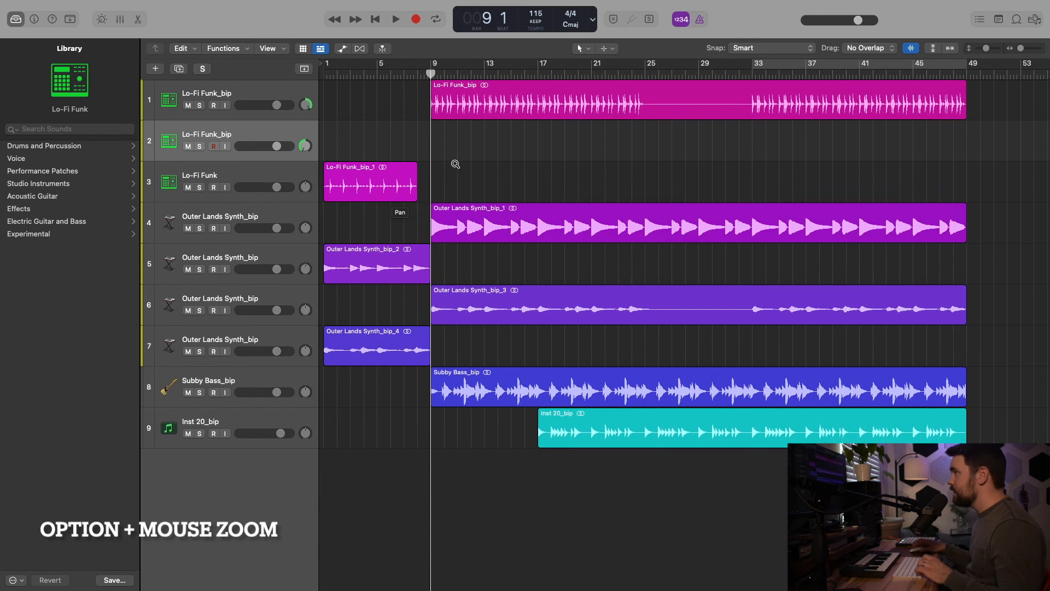
scroll(456, 163, down, 3)
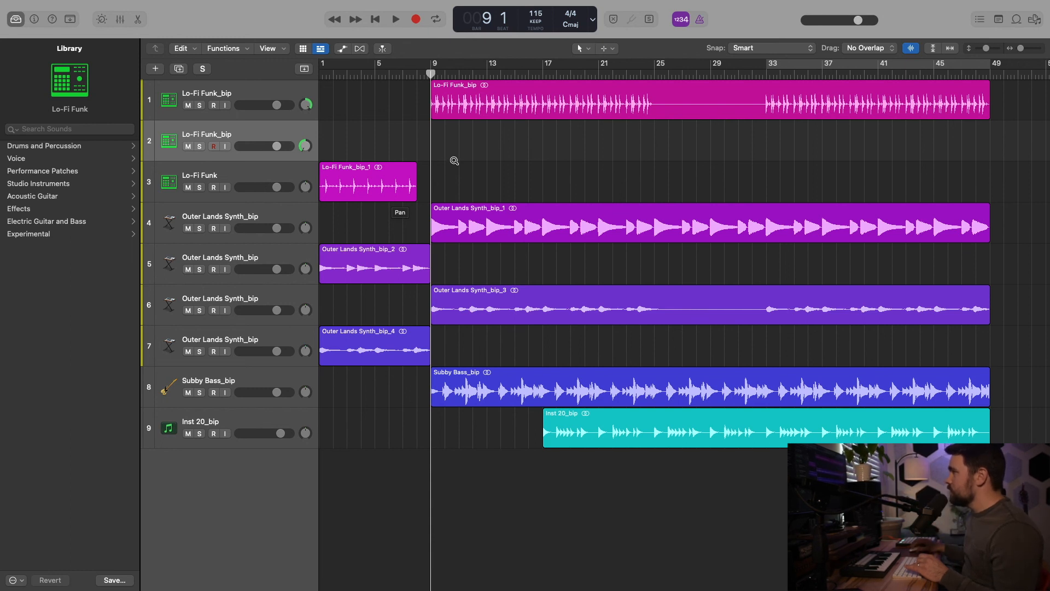
scroll(454, 160, up, 3)
scroll(454, 161, up, 2)
scroll(454, 161, down, 4)
scroll(453, 160, down, 6)
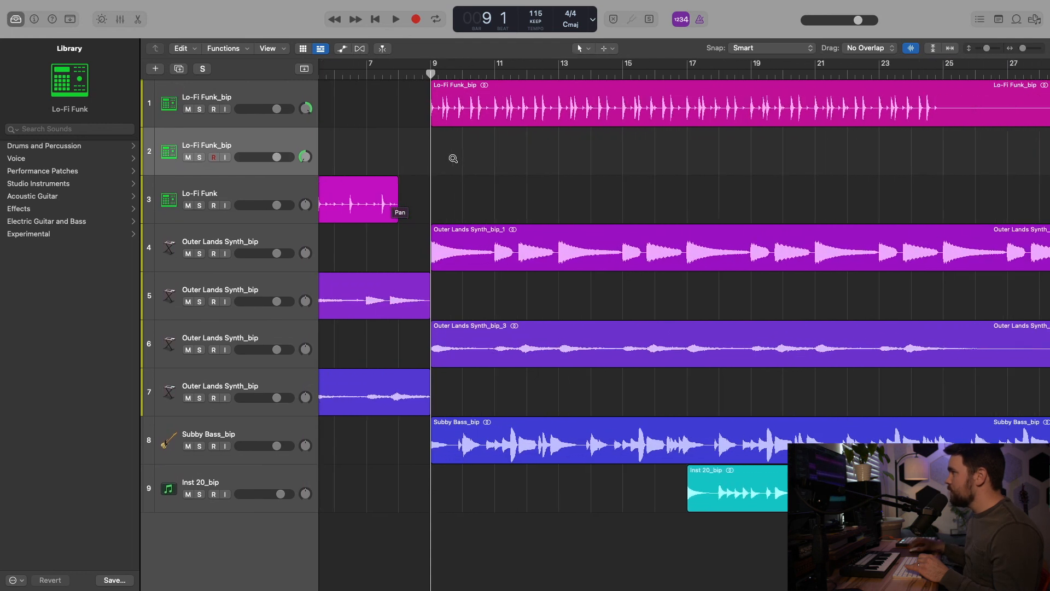
scroll(453, 158, up, 6)
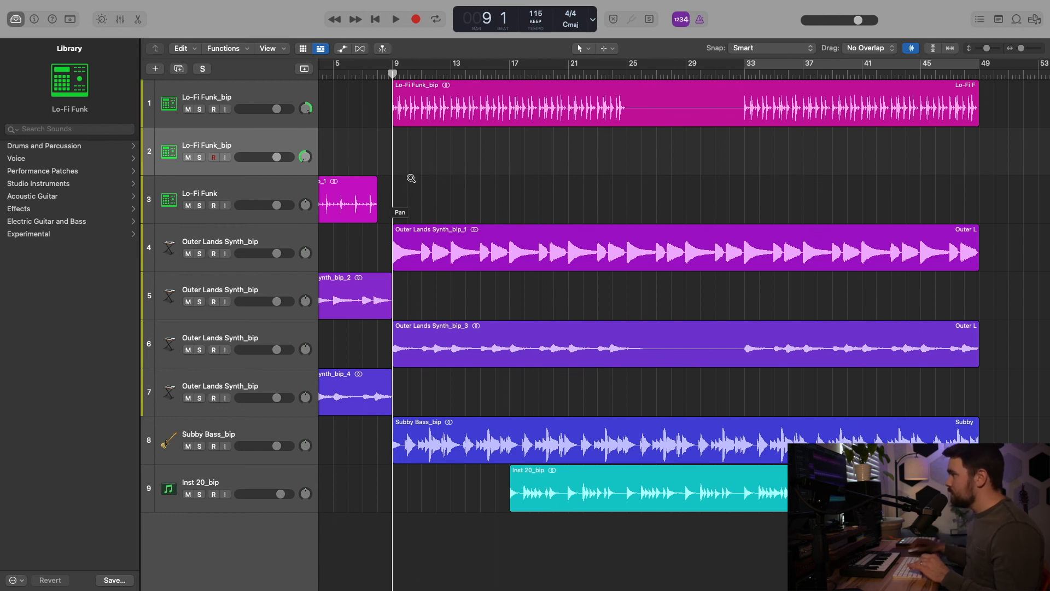
Step: Zoom into the area covering bars 9 to 49 on tracks 3 to 9 and look along the timeline
alt+click(406, 180)
drag(405, 181, 982, 511)
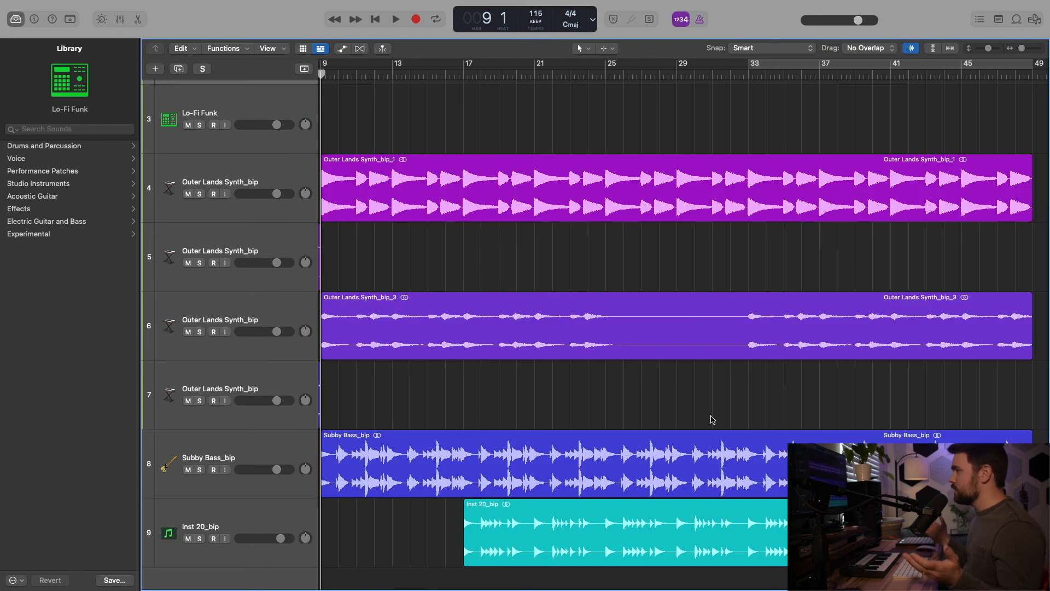
scroll(514, 340, left, 3)
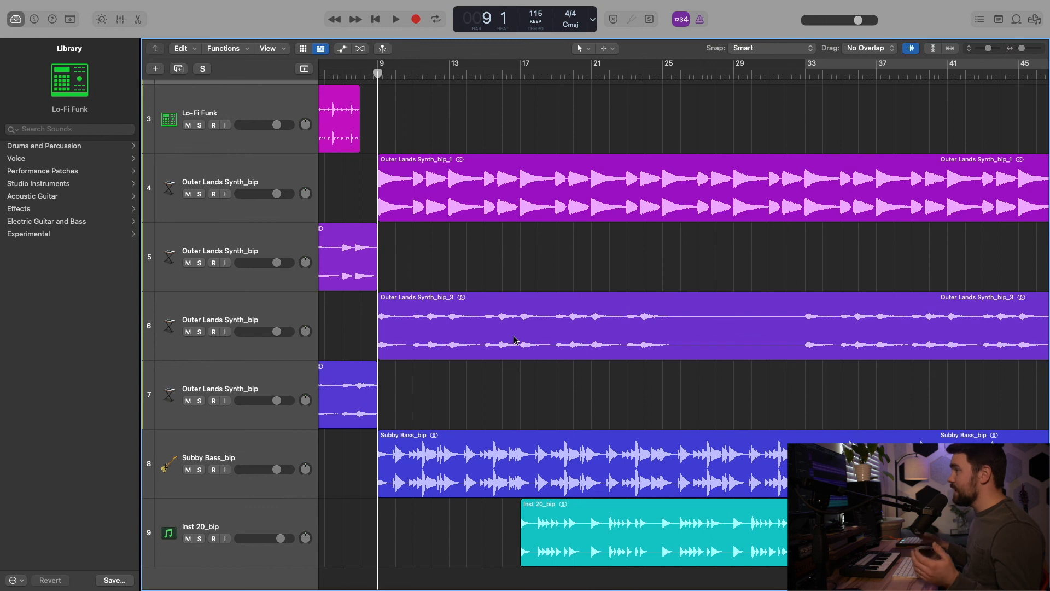
scroll(514, 341, right, 3)
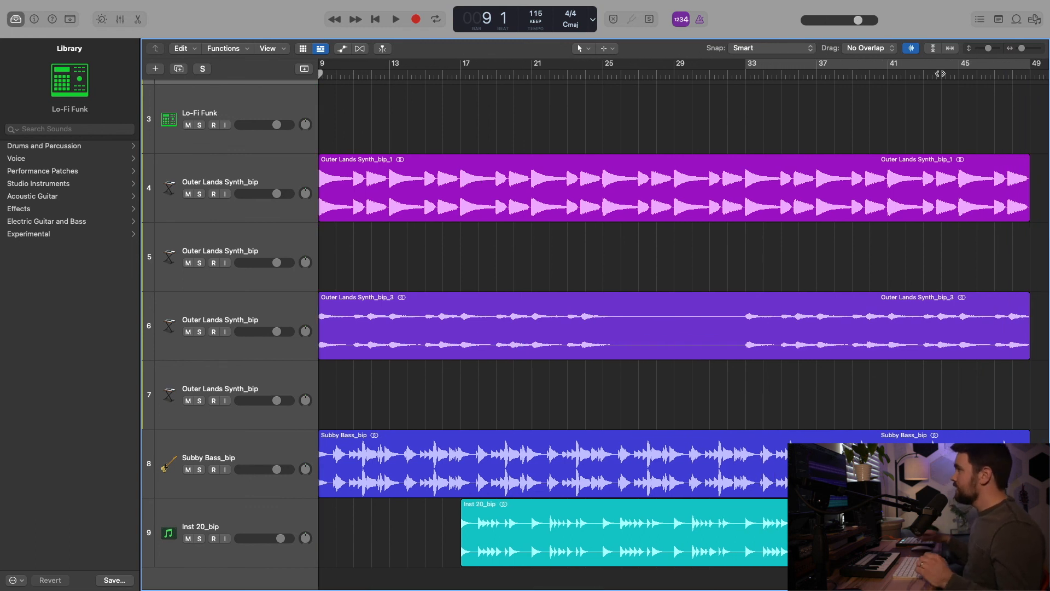
Step: Adjust the vertical and horizontal zoom levels of the tracks area and enable automatic zoom in both directions
drag(988, 48, 987, 48)
drag(1022, 48, 987, 49)
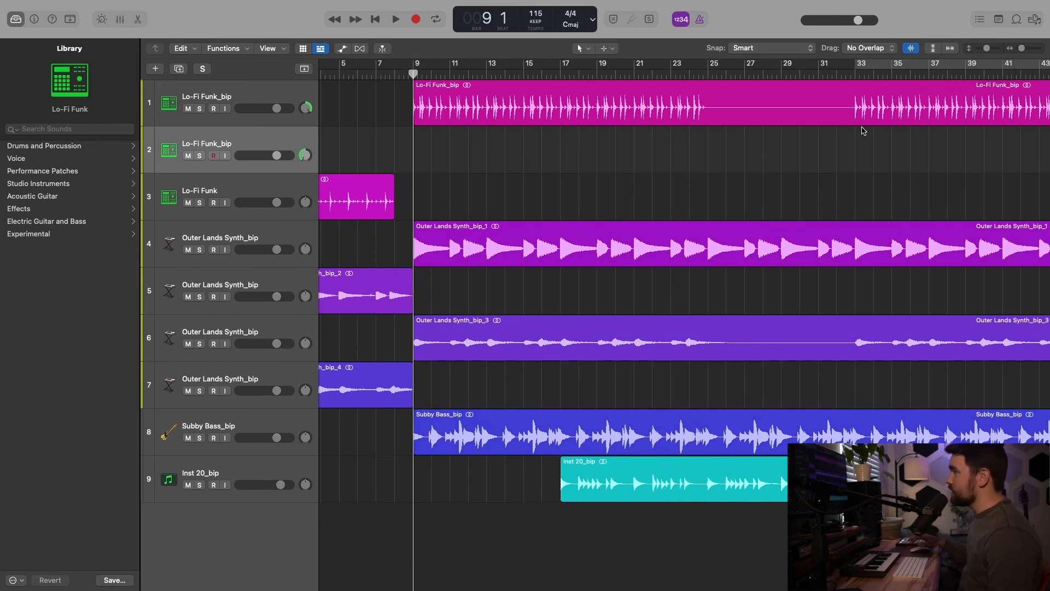
click(933, 48)
click(950, 48)
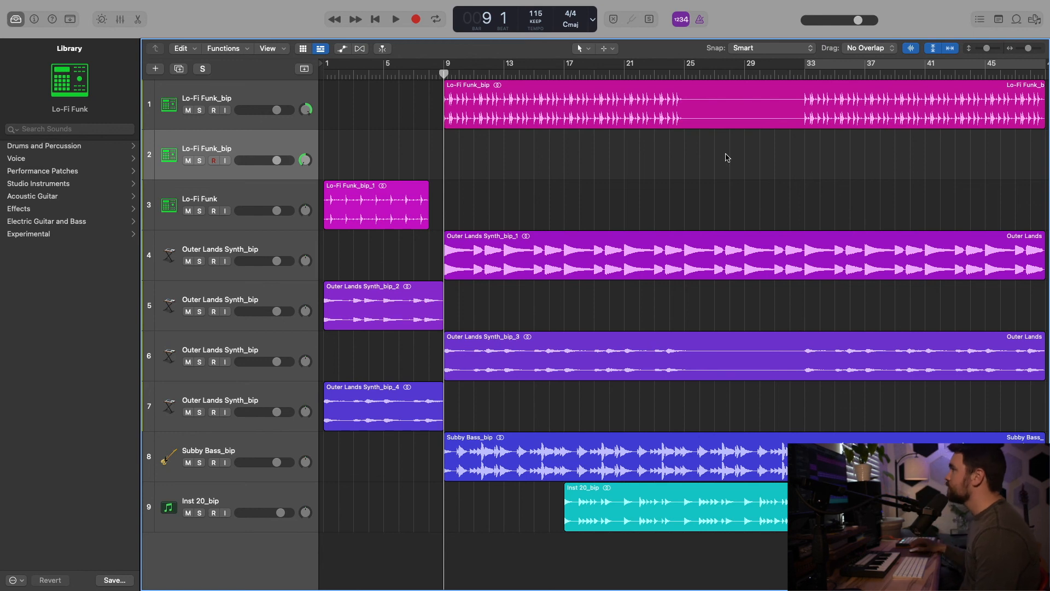
click(377, 22)
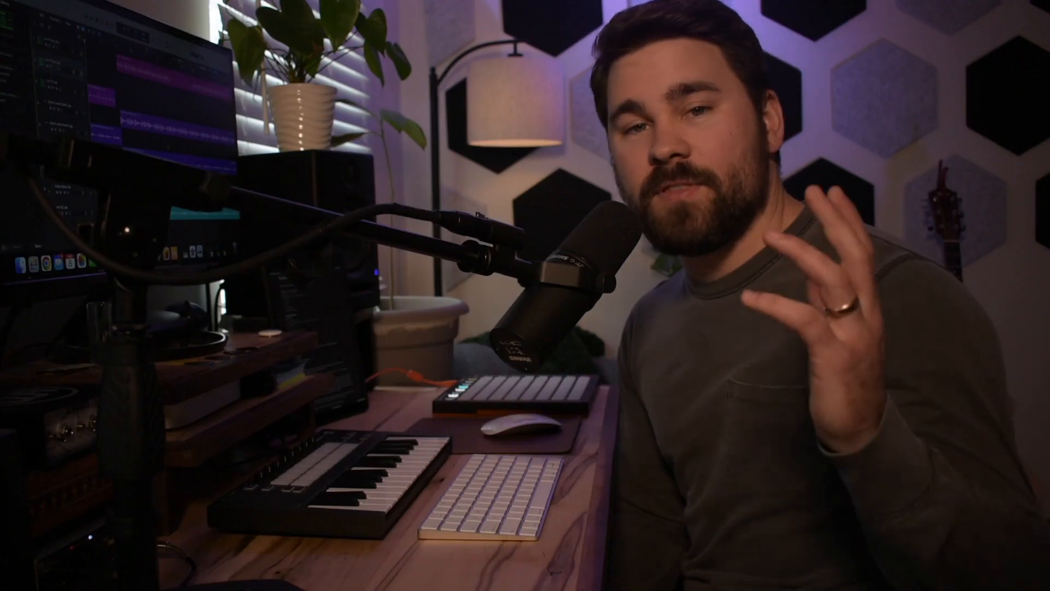